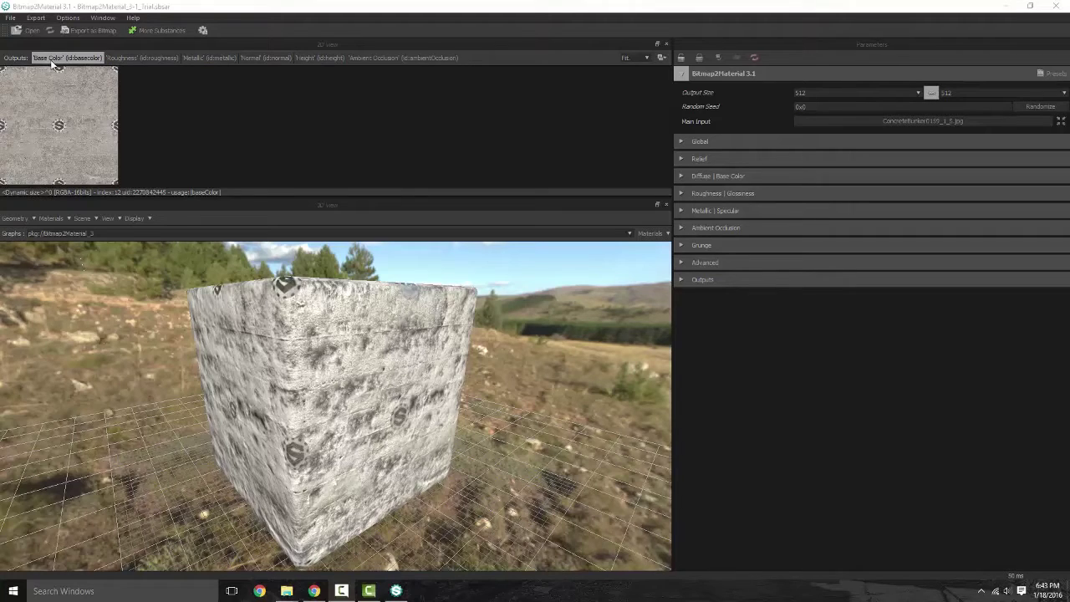
# Step: Preview the roughness, metallic, normal, height and ambient occlusion outputs, ending on the base color output
pyautogui.click(166, 59)
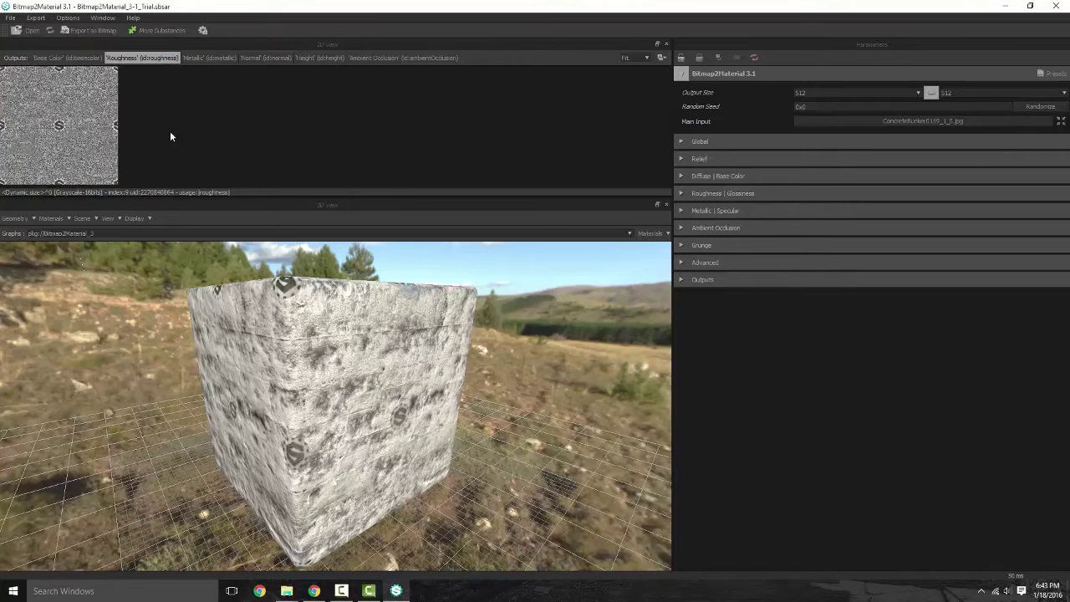
pyautogui.click(205, 58)
pyautogui.click(272, 58)
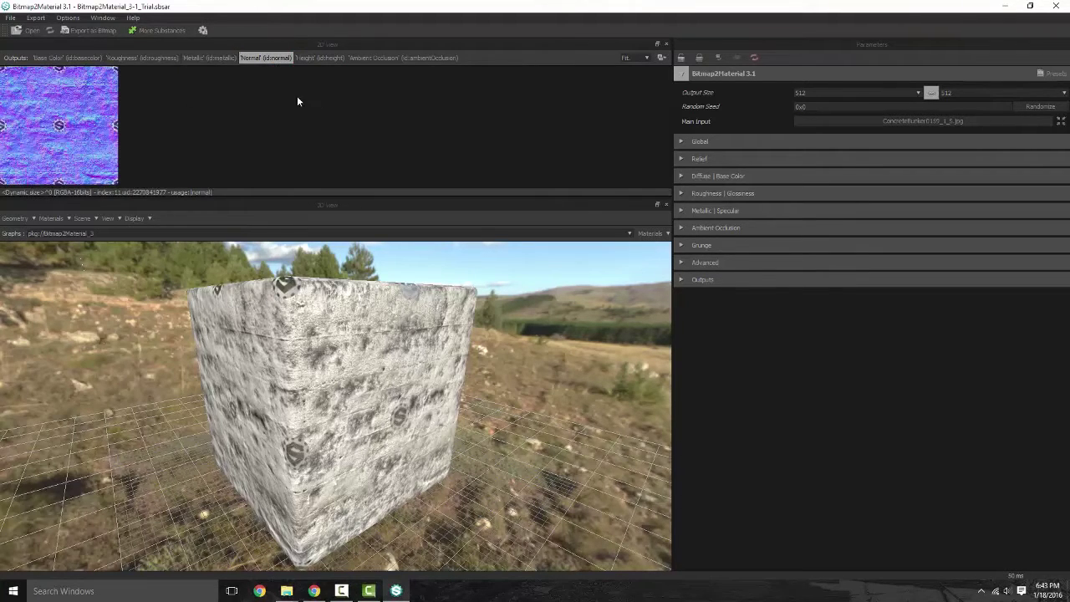
pyautogui.click(316, 58)
pyautogui.click(353, 59)
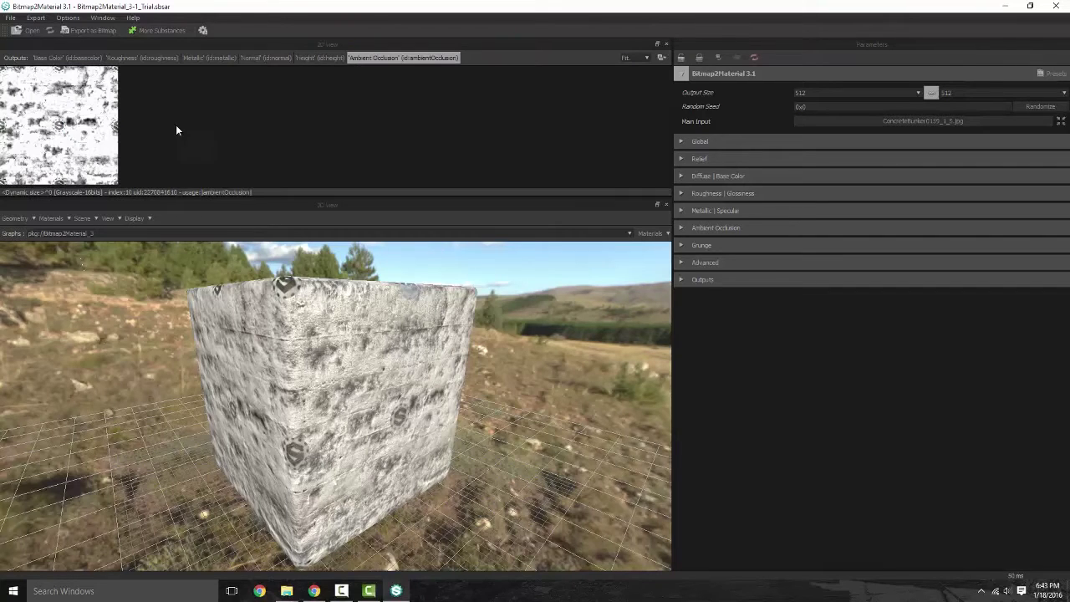
pyautogui.click(41, 58)
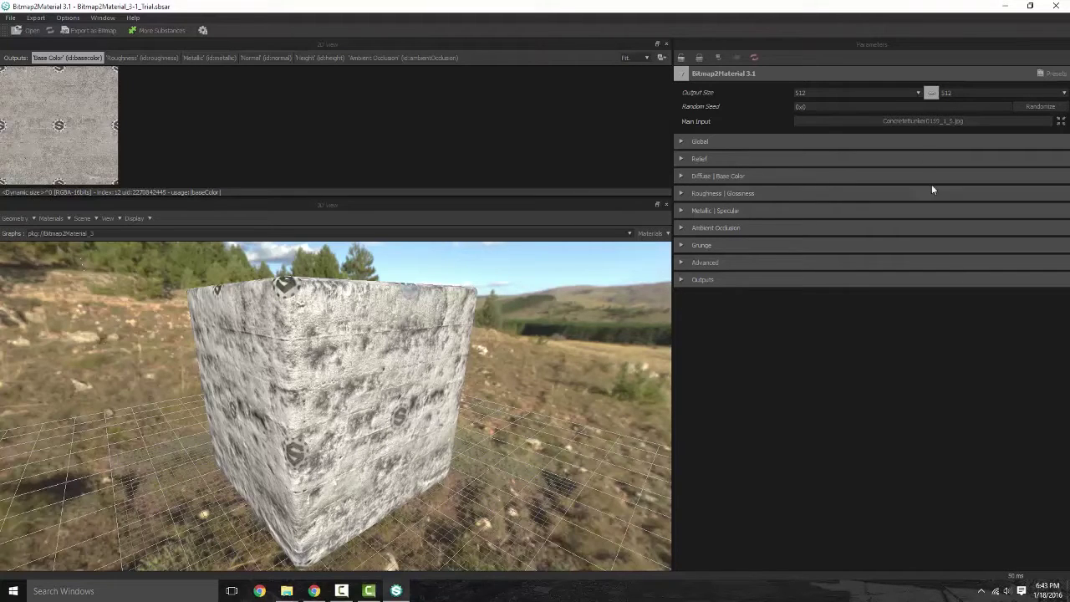
# Step: Load FloorHerringbone0084_1_S.jpg from the Textures folder as the main input image
pyautogui.click(941, 122)
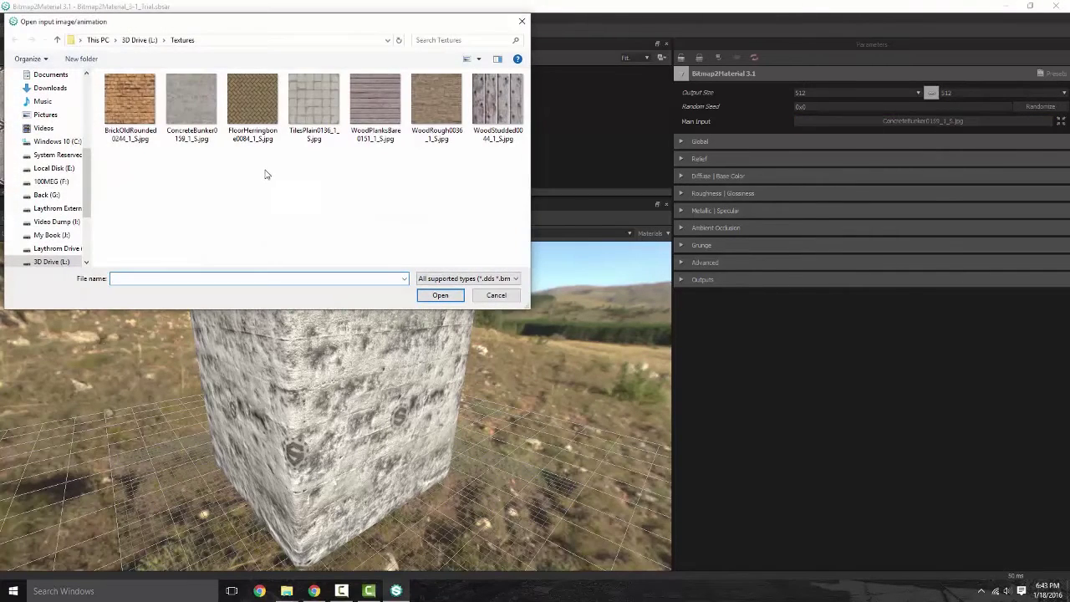
pyautogui.click(261, 100)
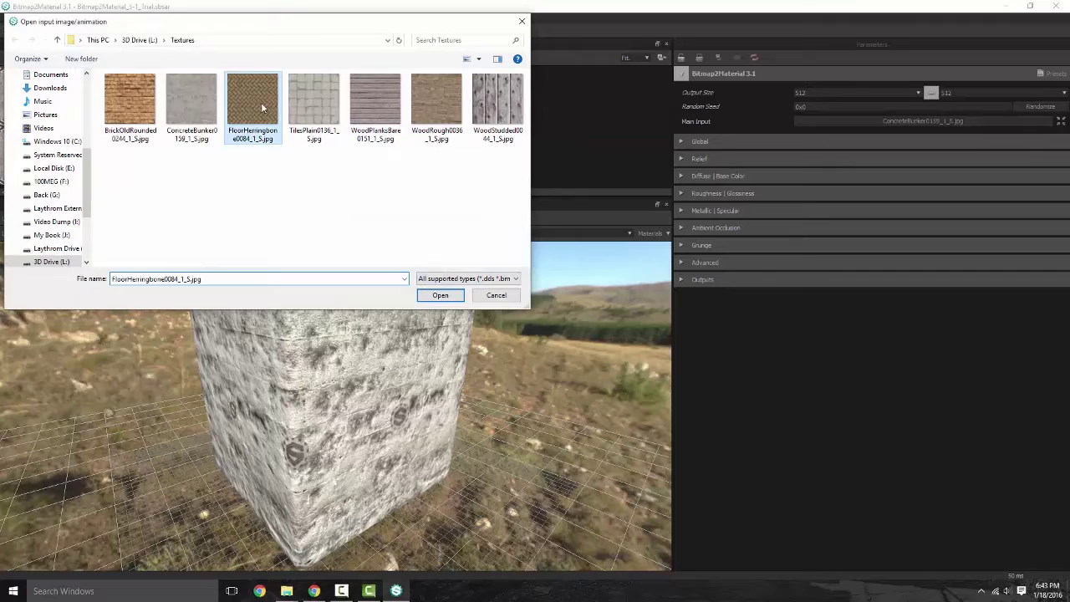
pyautogui.click(440, 297)
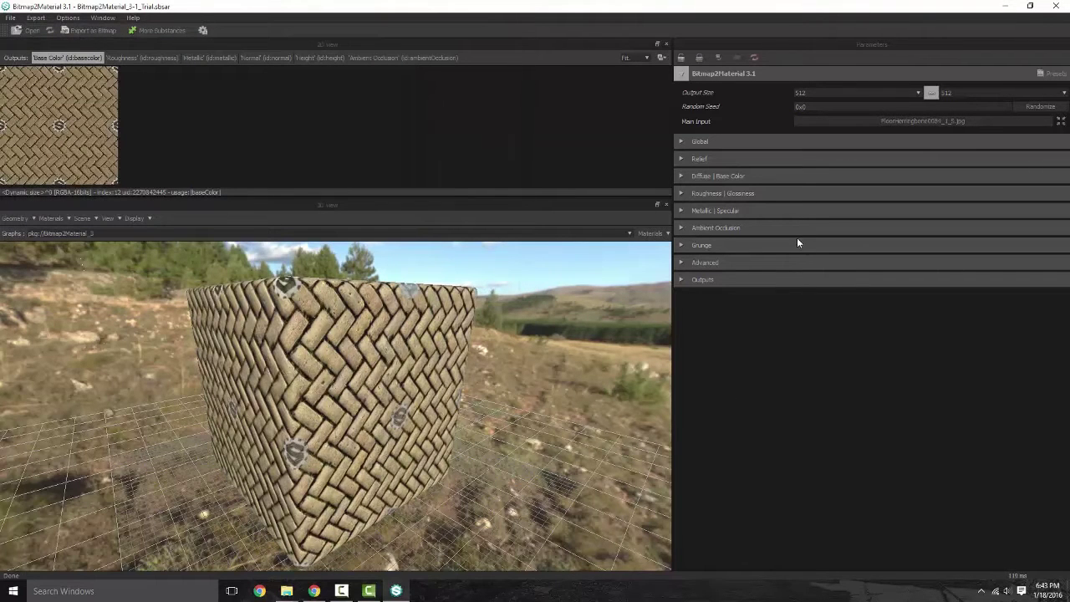
# Step: Increase the output size to 2048 × 2048, trying 1024 × 1024 first
pyautogui.click(818, 93)
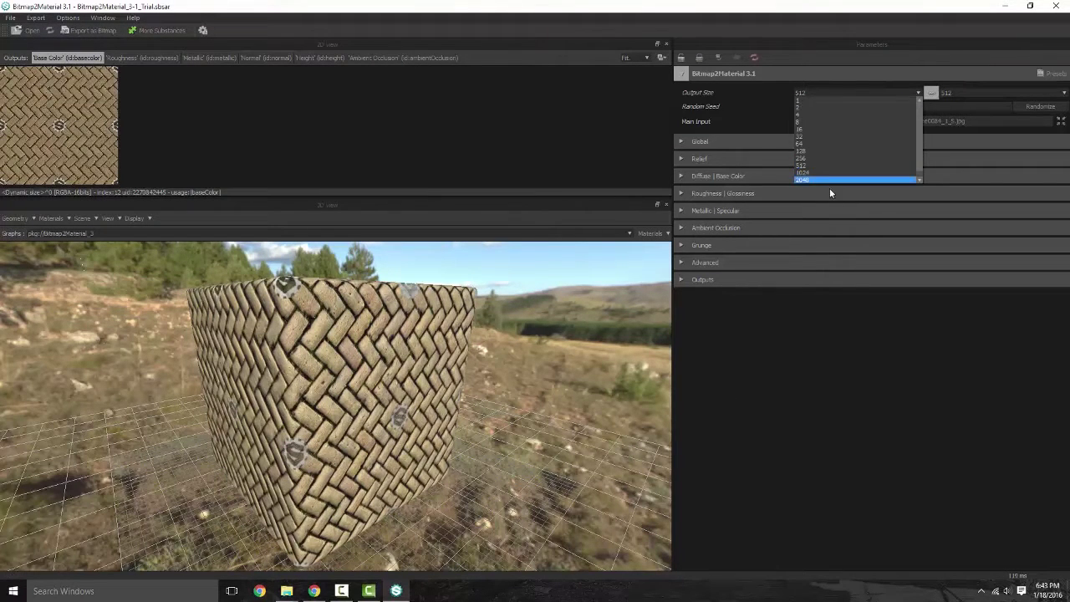
pyautogui.click(819, 173)
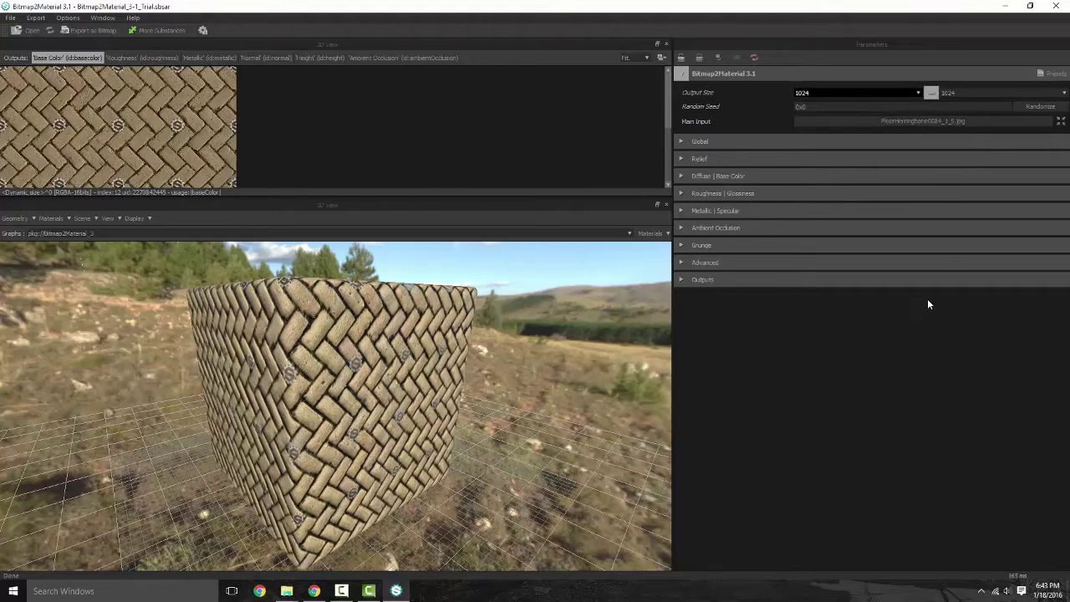
pyautogui.click(832, 94)
pyautogui.click(829, 173)
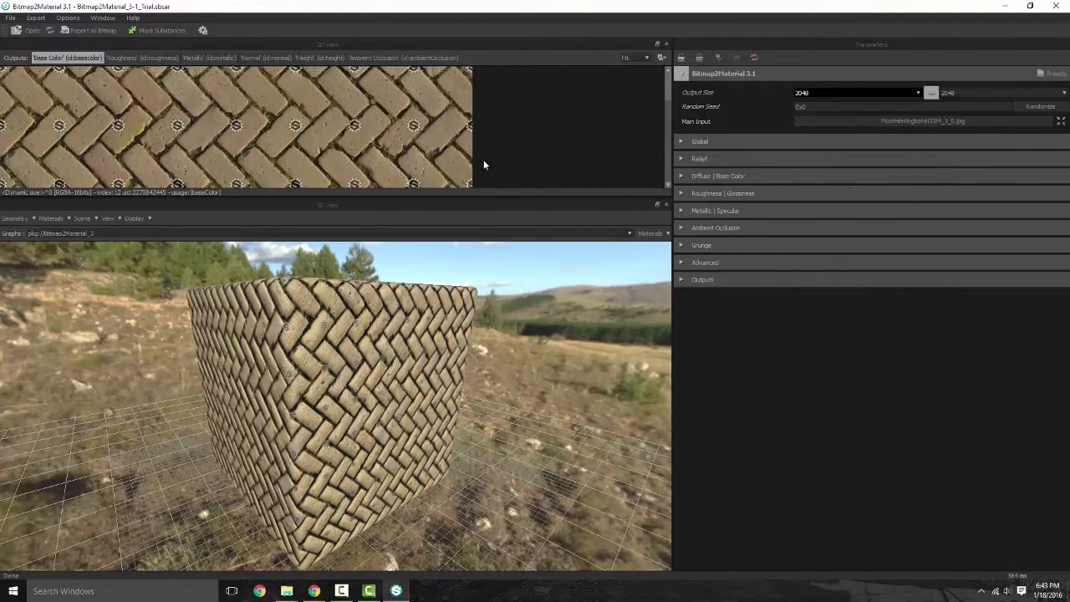
# Step: Set the 2D view zoom to Fit and check the normal output before returning to the base color
pyautogui.click(637, 57)
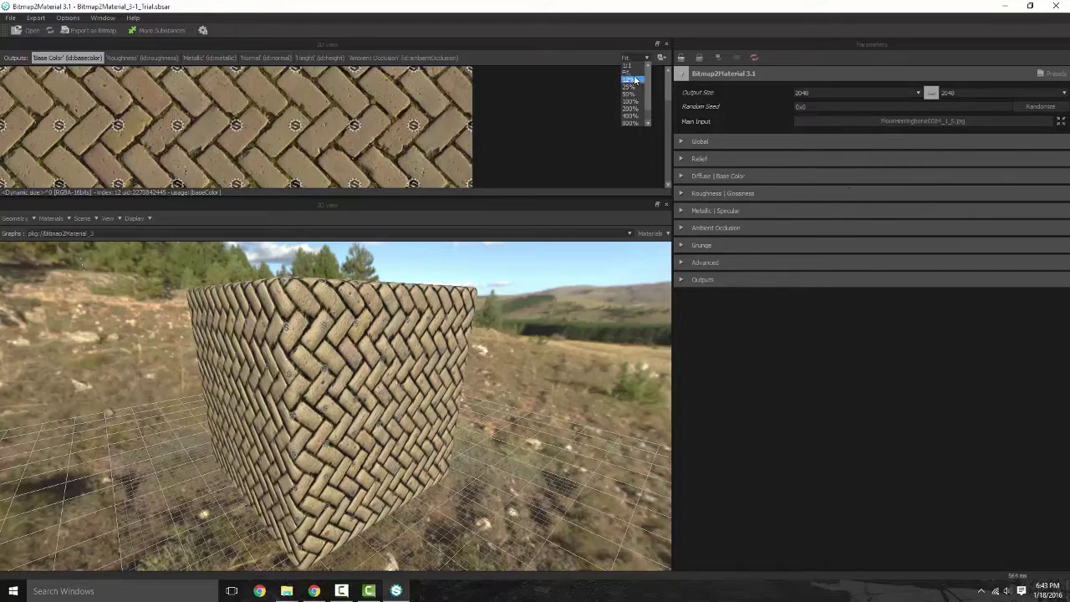
pyautogui.click(633, 117)
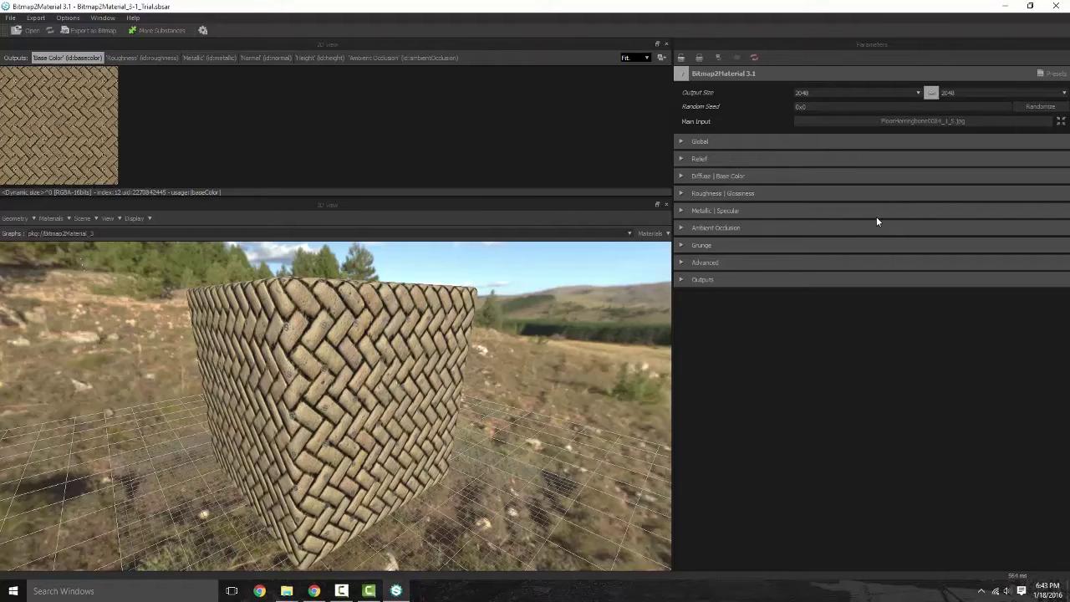
pyautogui.click(248, 60)
pyautogui.click(67, 57)
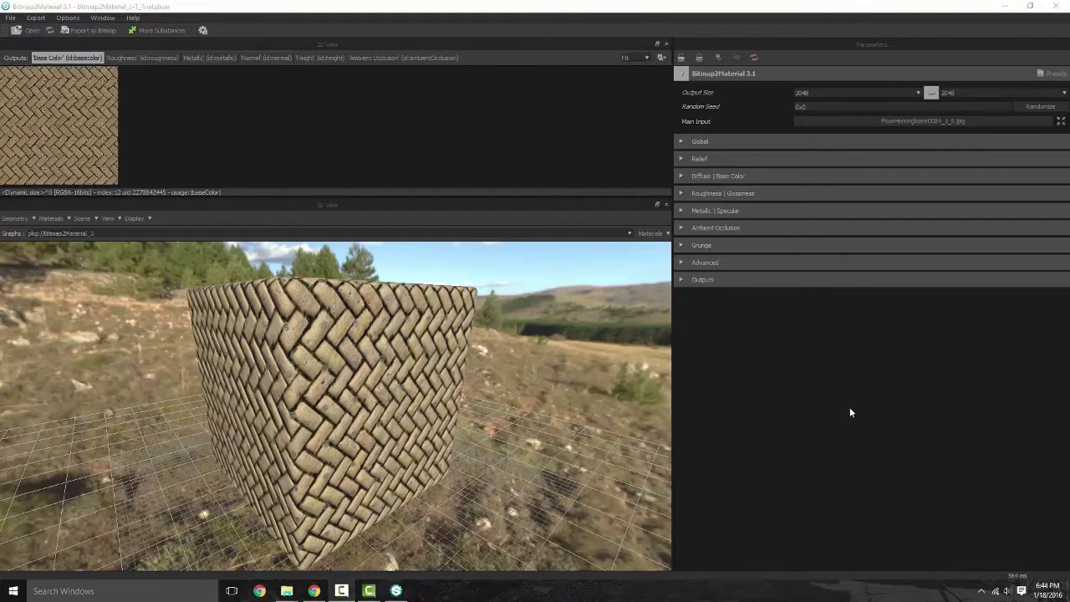
# Step: Try the Plane primitive as the 3D preview geometry and inspect the herringbone floor up close
pyautogui.moveTo(385, 370); pyautogui.dragTo(381, 397)
pyautogui.moveTo(79, 251); pyautogui.dragTo(12, 404)
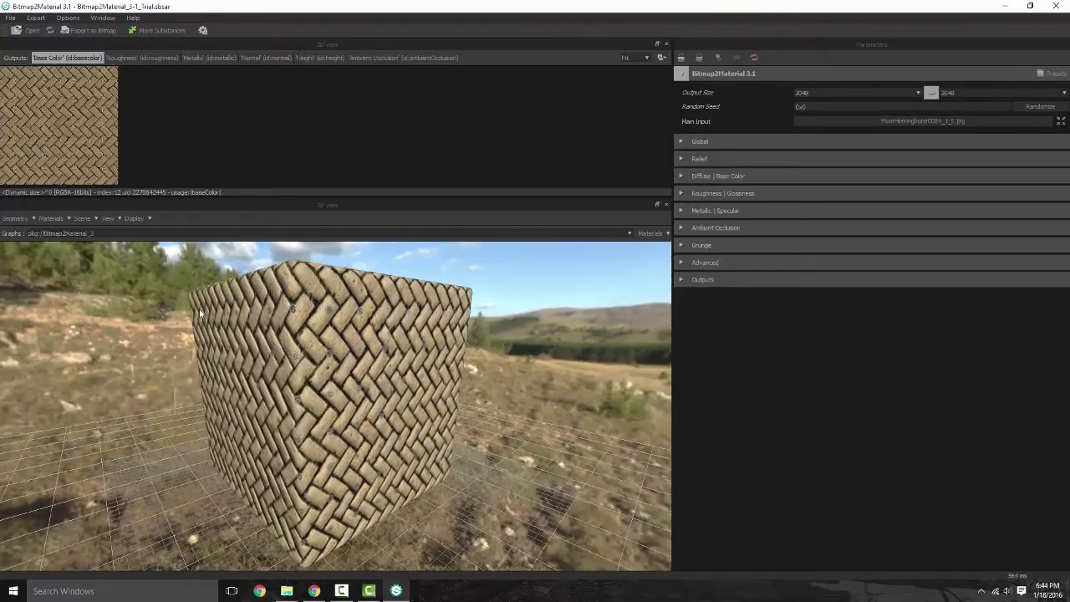
pyautogui.click(34, 218)
pyautogui.moveTo(58, 237)
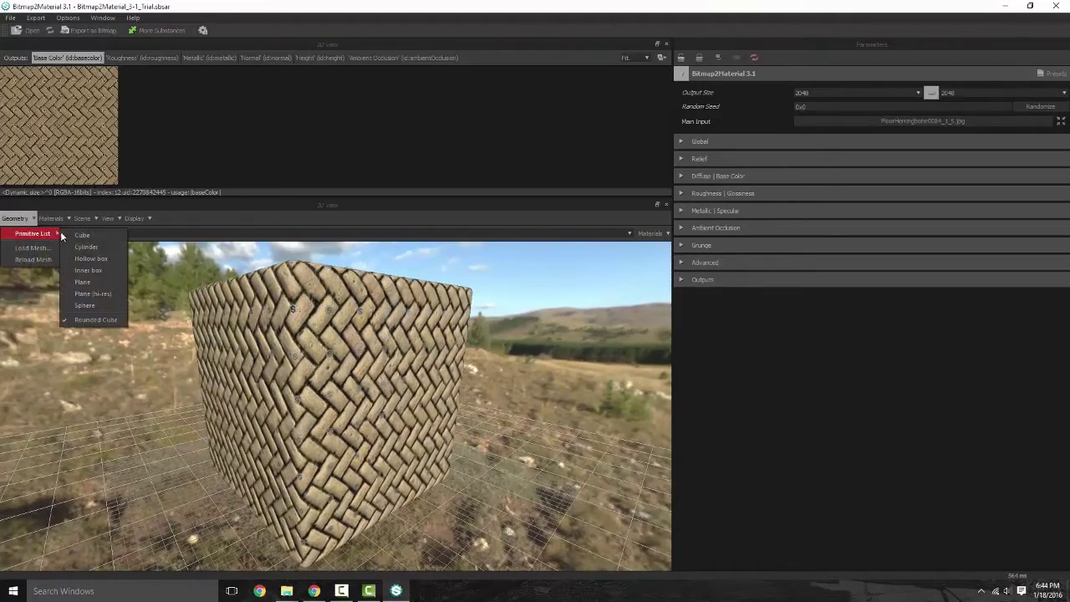
pyautogui.click(98, 281)
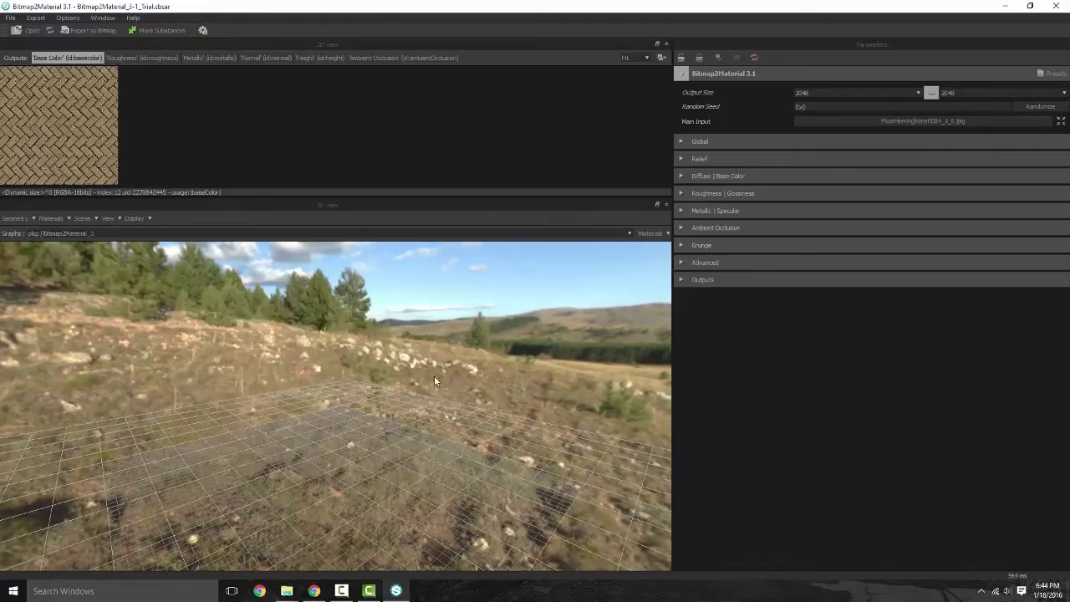
pyautogui.moveTo(352, 497); pyautogui.dragTo(325, 427)
pyautogui.scroll(10, 325, 427)
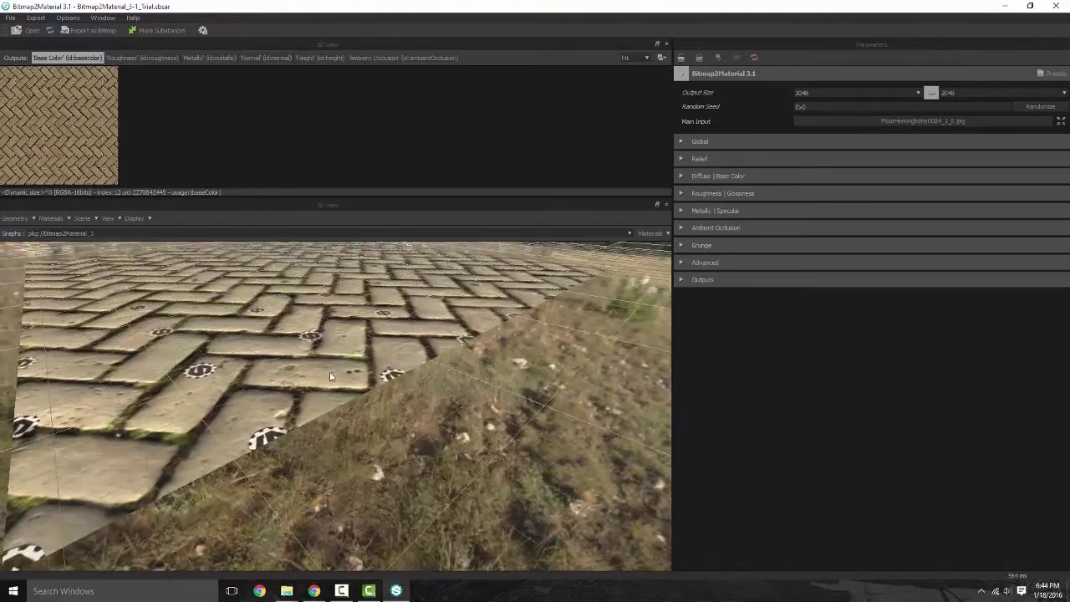
pyautogui.scroll(-3, 330, 376)
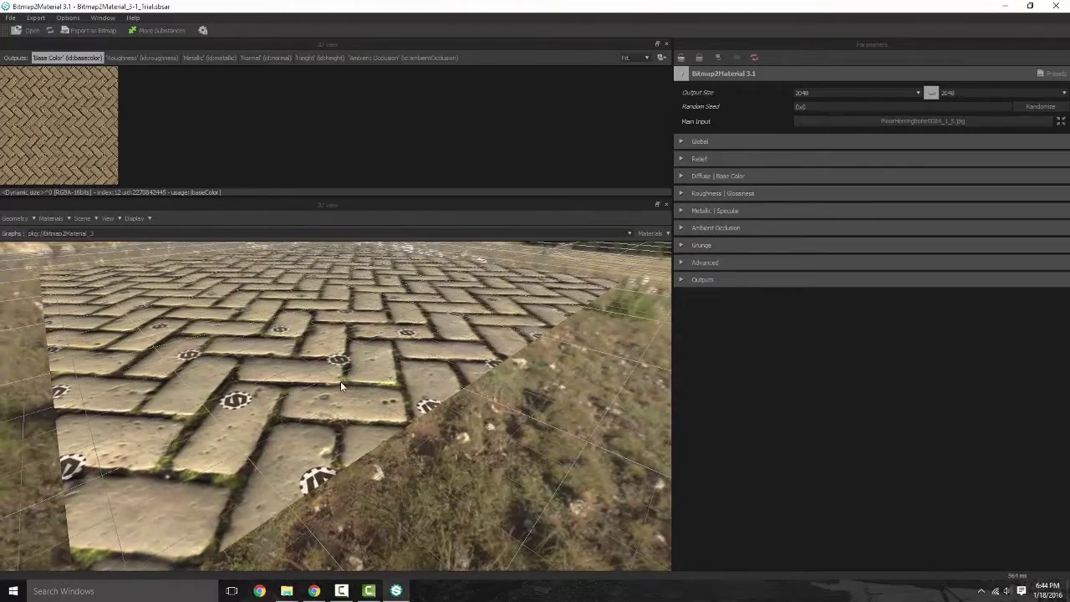
# Step: Switch the 3D preview geometry to the Cylinder primitive and frame its textured surface
pyautogui.click(32, 219)
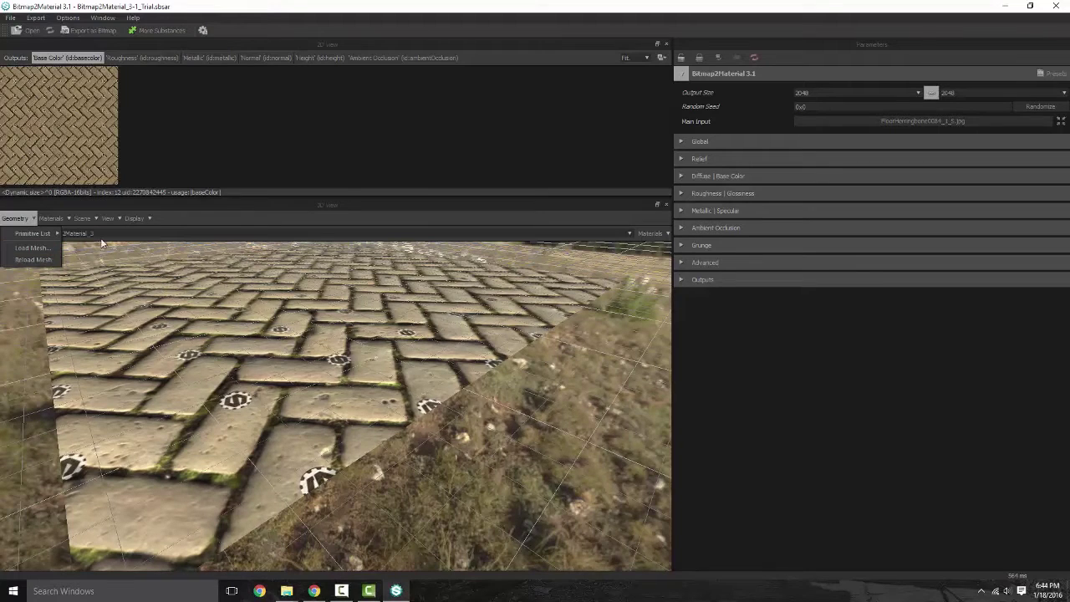
pyautogui.click(767, 337)
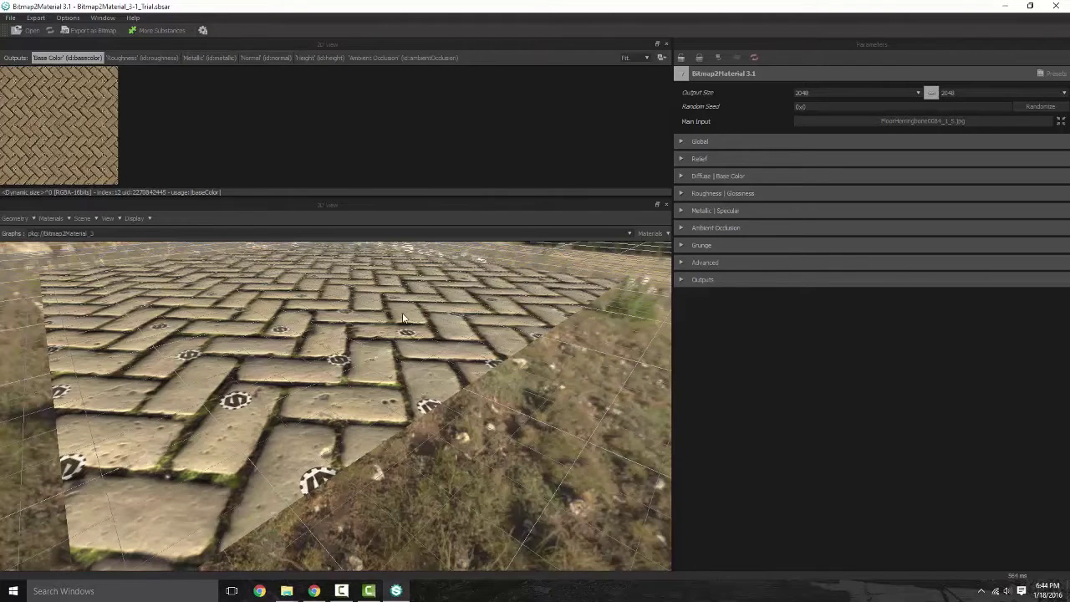
pyautogui.moveTo(404, 318); pyautogui.dragTo(127, 219)
pyautogui.click(38, 218)
pyautogui.moveTo(43, 234)
pyautogui.click(93, 249)
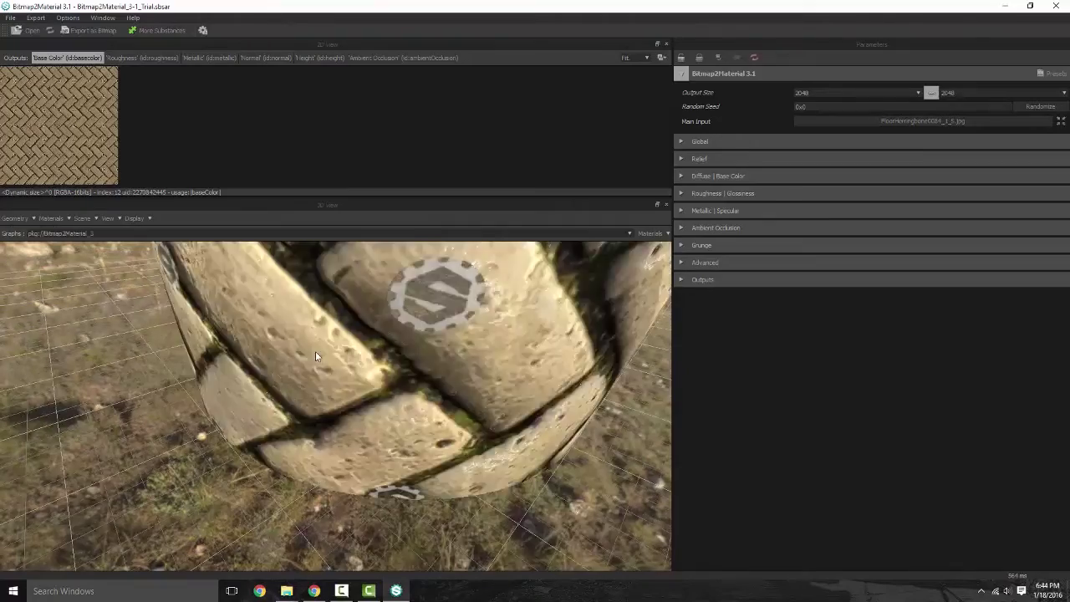
pyautogui.moveTo(315, 351); pyautogui.dragTo(342, 428)
pyautogui.scroll(4, 339, 359)
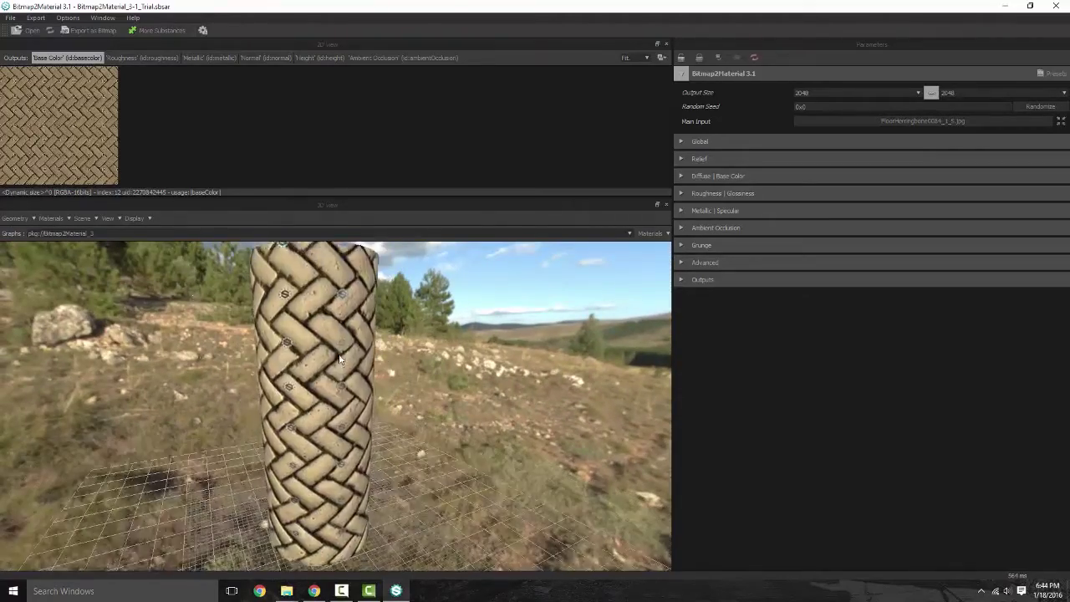
pyautogui.moveTo(340, 370); pyautogui.dragTo(449, 350, button='middle')
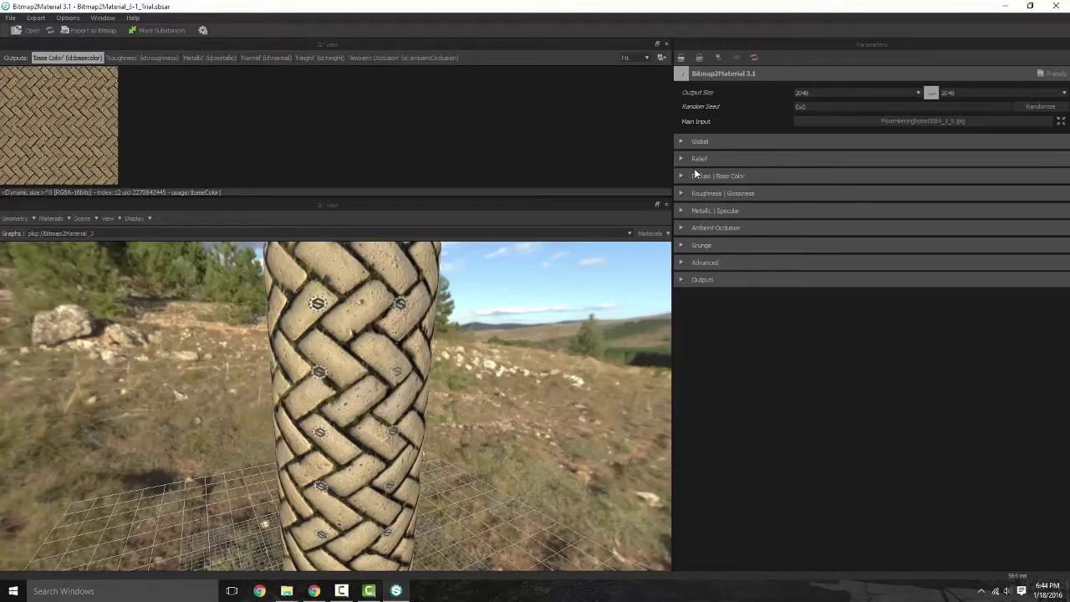
# Step: Review the parameters available in the Global, Relief and Diffuse | Base Color groups
pyautogui.click(681, 141)
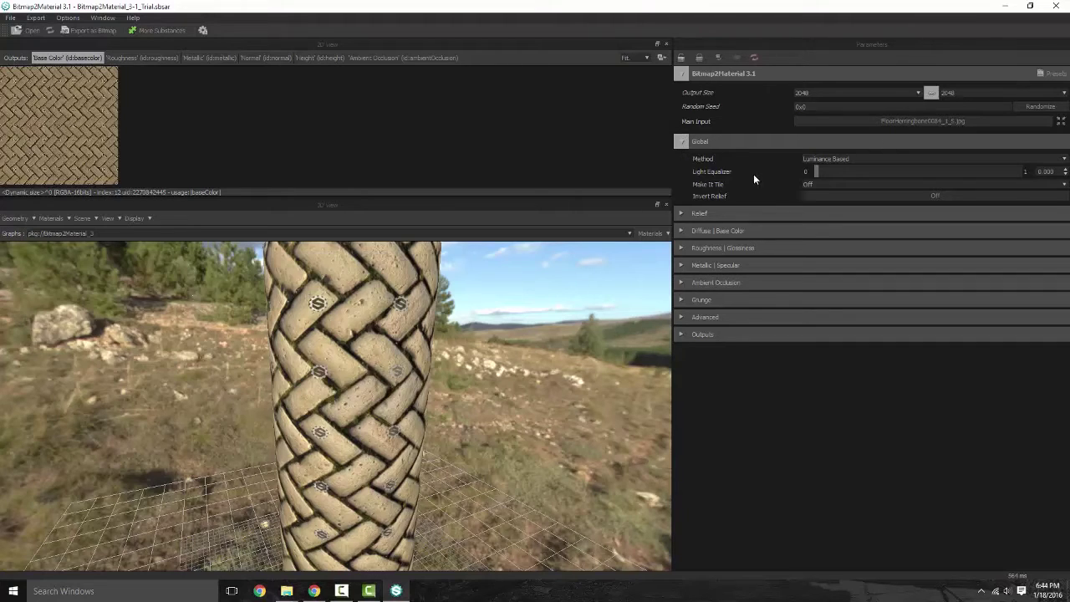
pyautogui.click(681, 213)
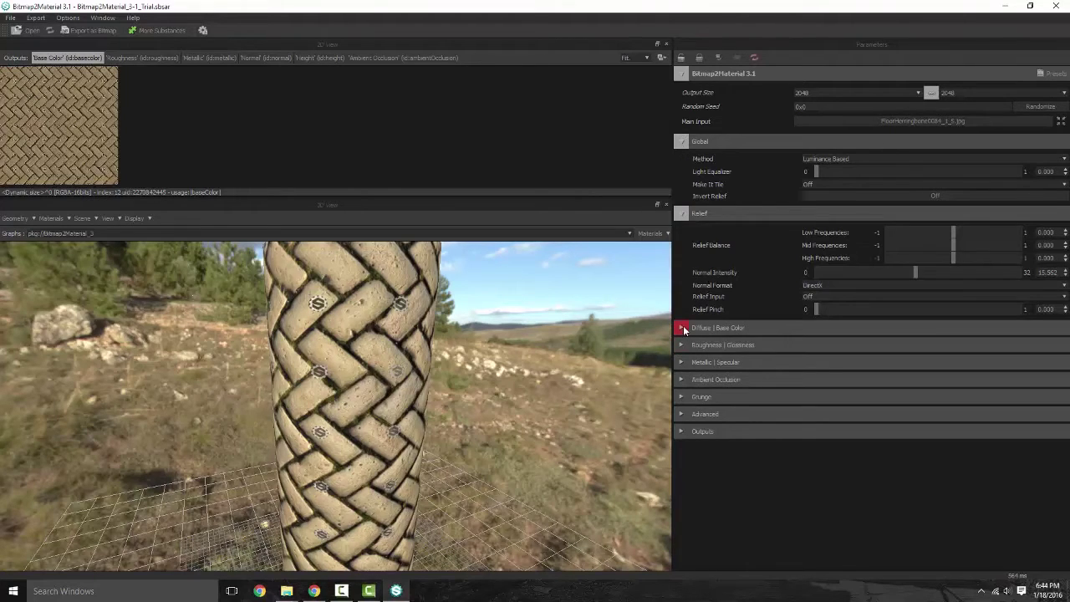
pyautogui.click(681, 213)
pyautogui.click(681, 141)
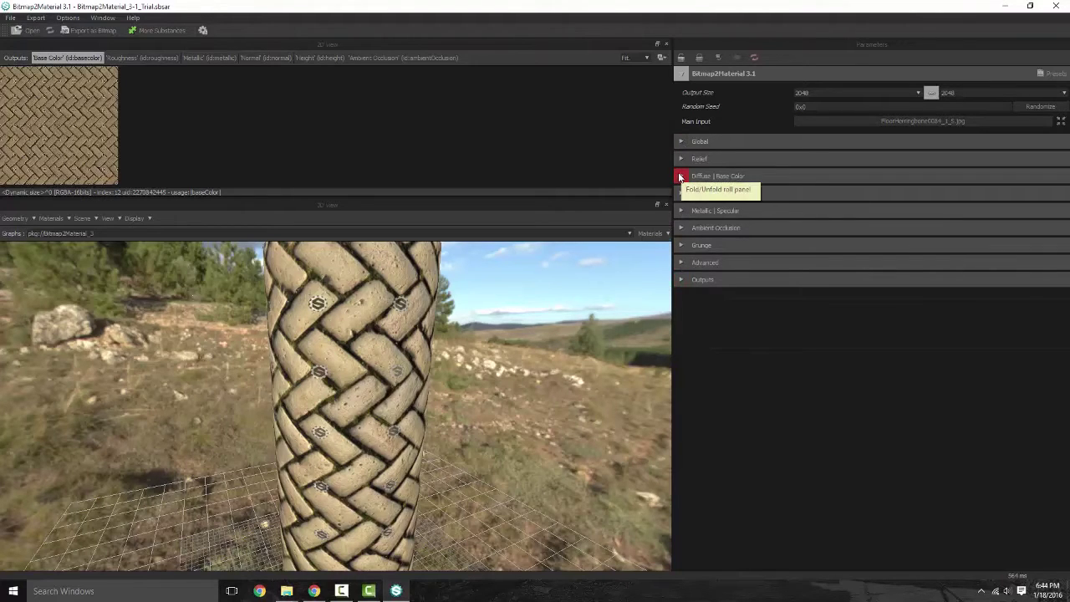
pyautogui.click(680, 177)
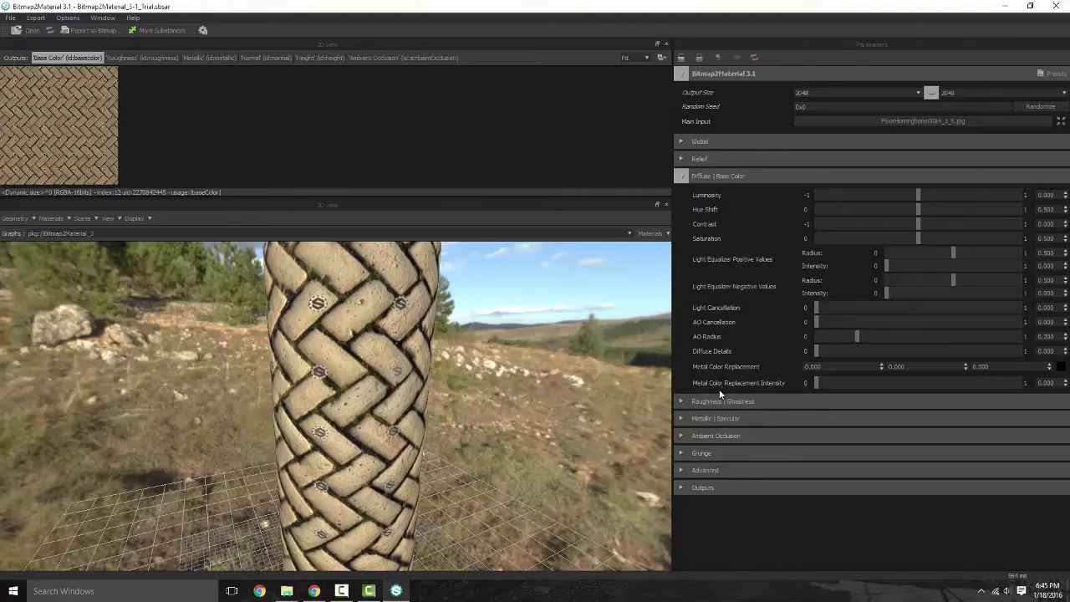
pyautogui.click(685, 177)
# Step: Review the Roughness | Glossiness, Metallic | Specular and Ambient Occlusion parameter groups
pyautogui.click(681, 194)
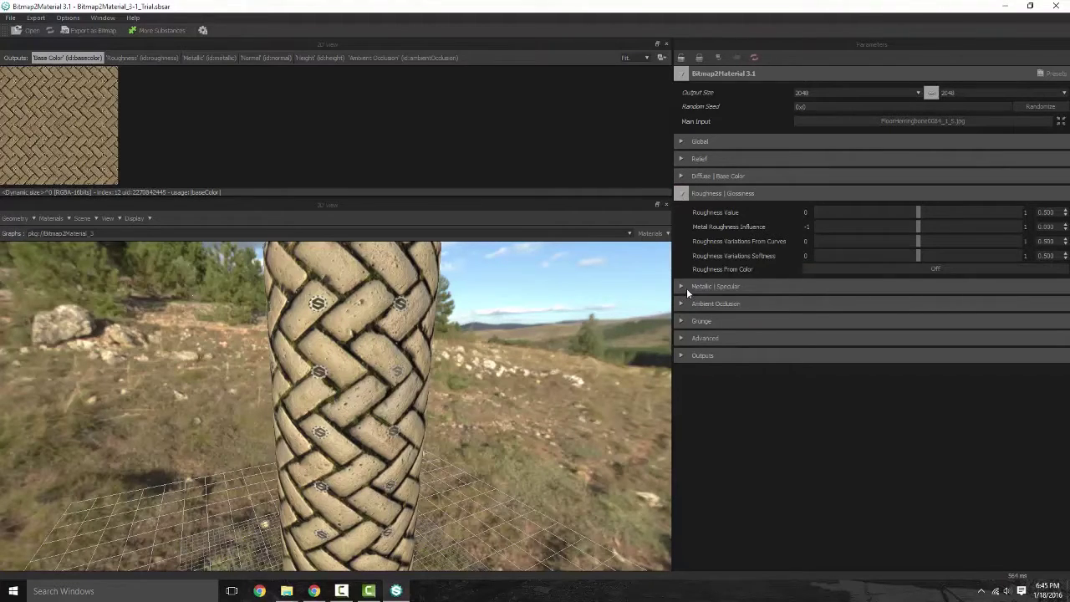
pyautogui.click(717, 286)
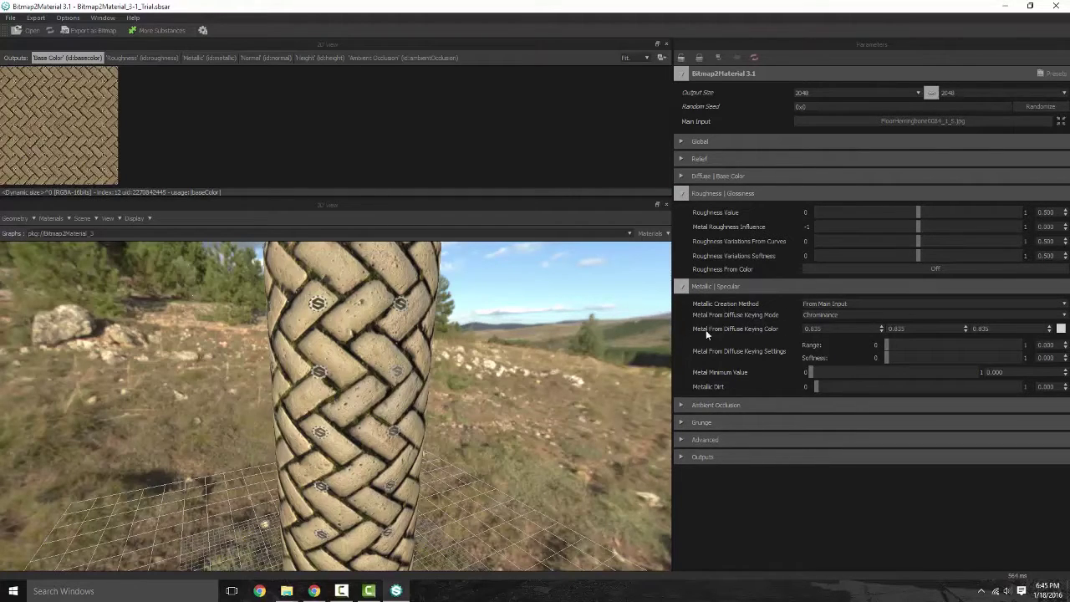
pyautogui.click(685, 196)
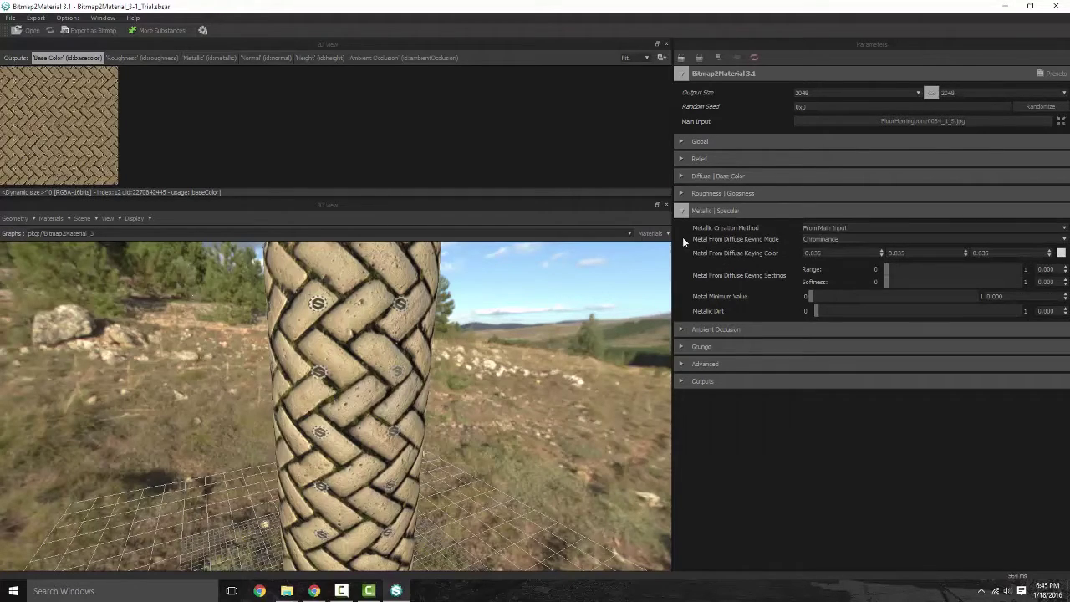
pyautogui.click(687, 329)
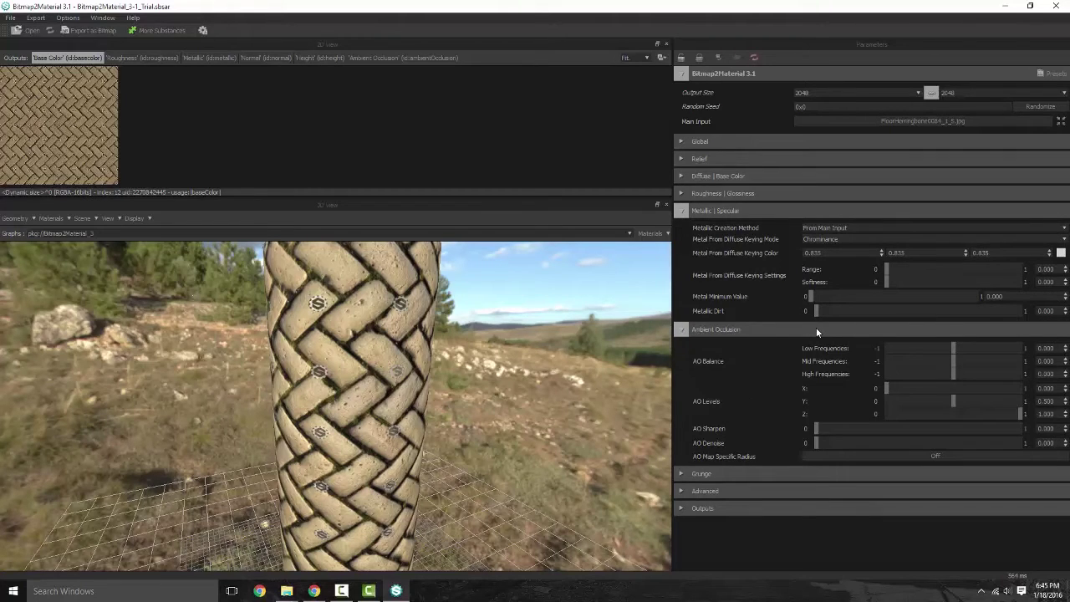
pyautogui.click(684, 213)
# Step: Turn on the Grunge effect and raise its Diffuse | Base Color Opacity to about 0.44
pyautogui.click(685, 372)
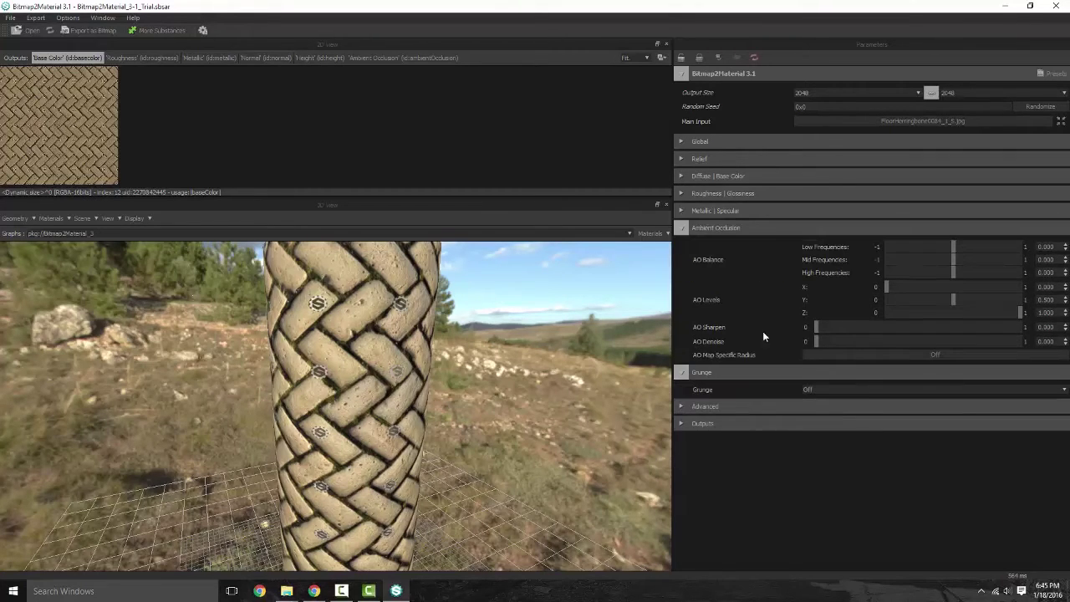
pyautogui.click(683, 228)
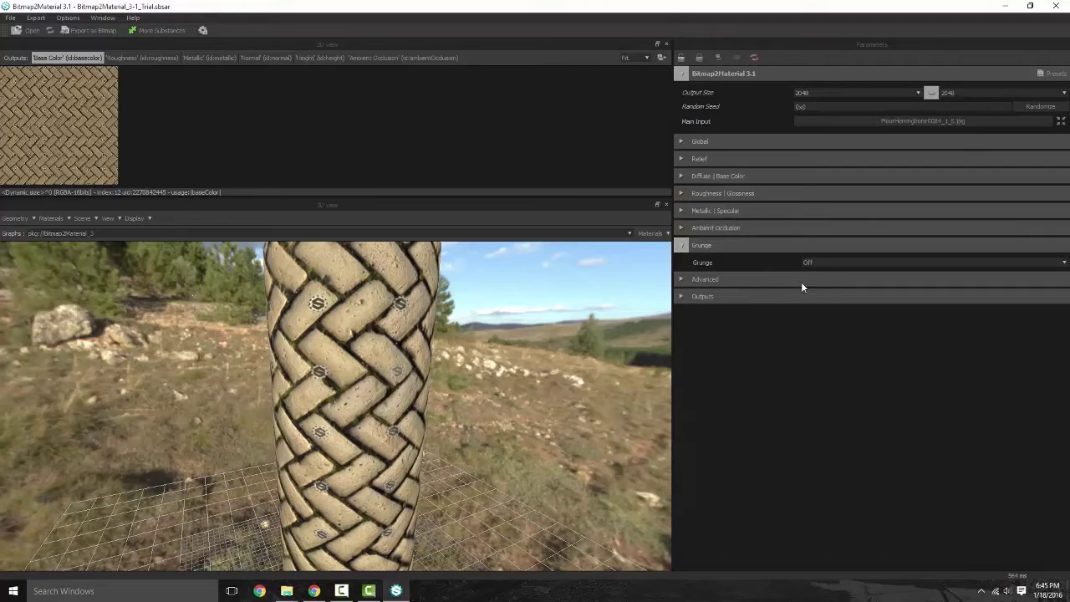
pyautogui.click(826, 262)
pyautogui.click(839, 278)
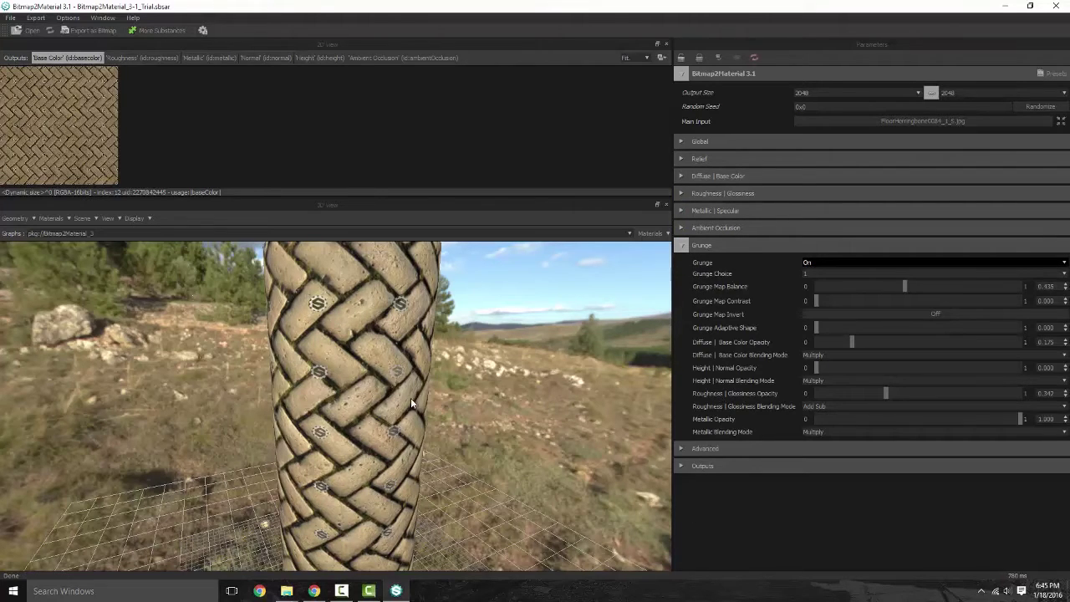
pyautogui.click(853, 342)
pyautogui.moveTo(882, 343); pyautogui.dragTo(931, 344)
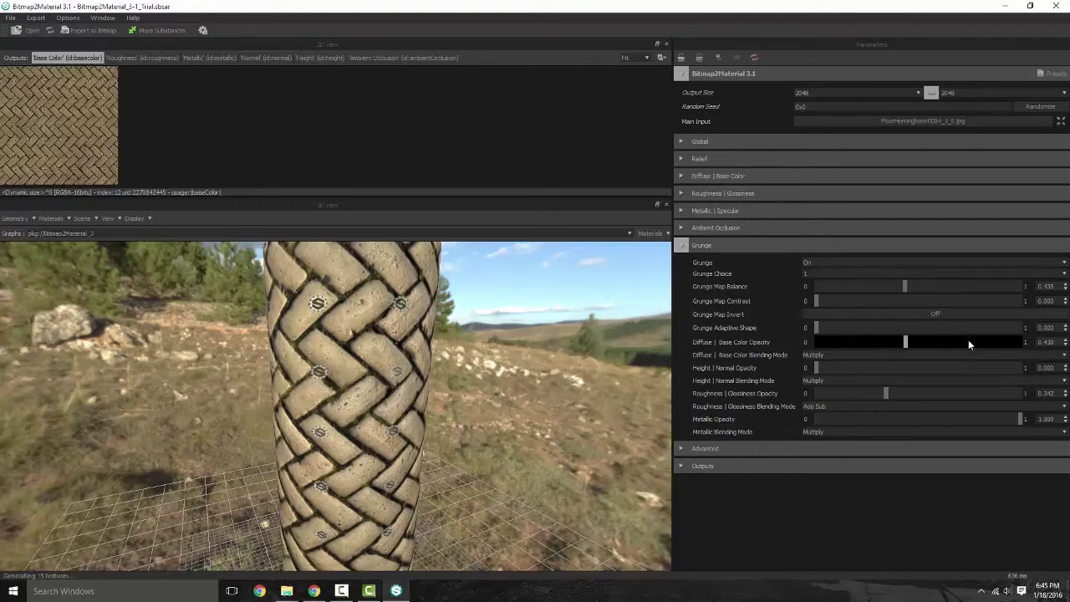
# Step: Test the Grunge Diffuse | Base Color Opacity at about 0.75 and 0.945 on the cylinder, and reduce it to a low setting
pyautogui.click(968, 342)
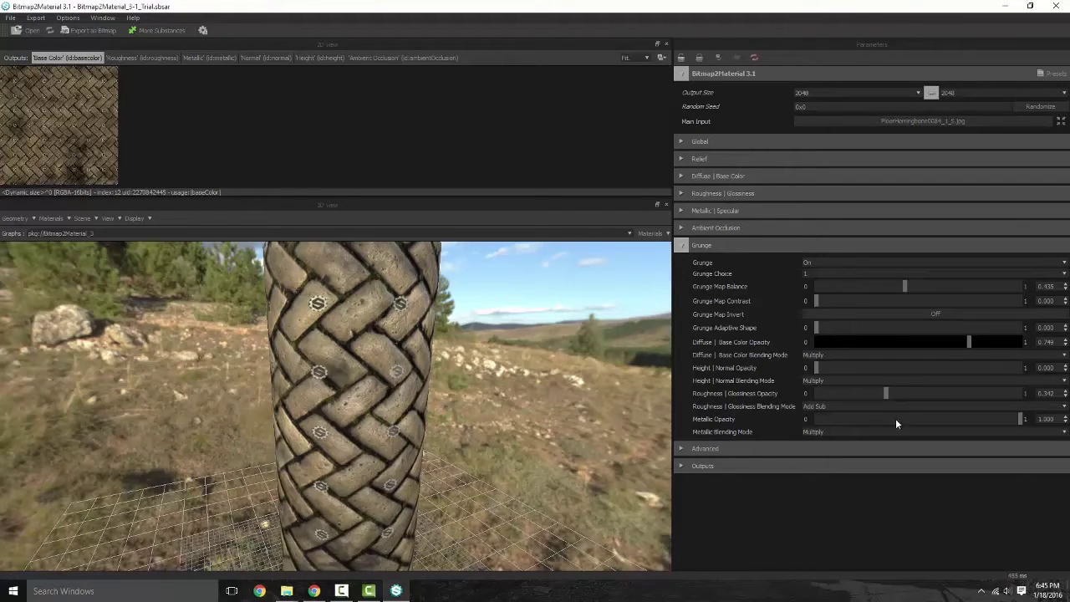
pyautogui.moveTo(968, 343); pyautogui.dragTo(1008, 343)
pyautogui.moveTo(443, 381); pyautogui.dragTo(470, 370)
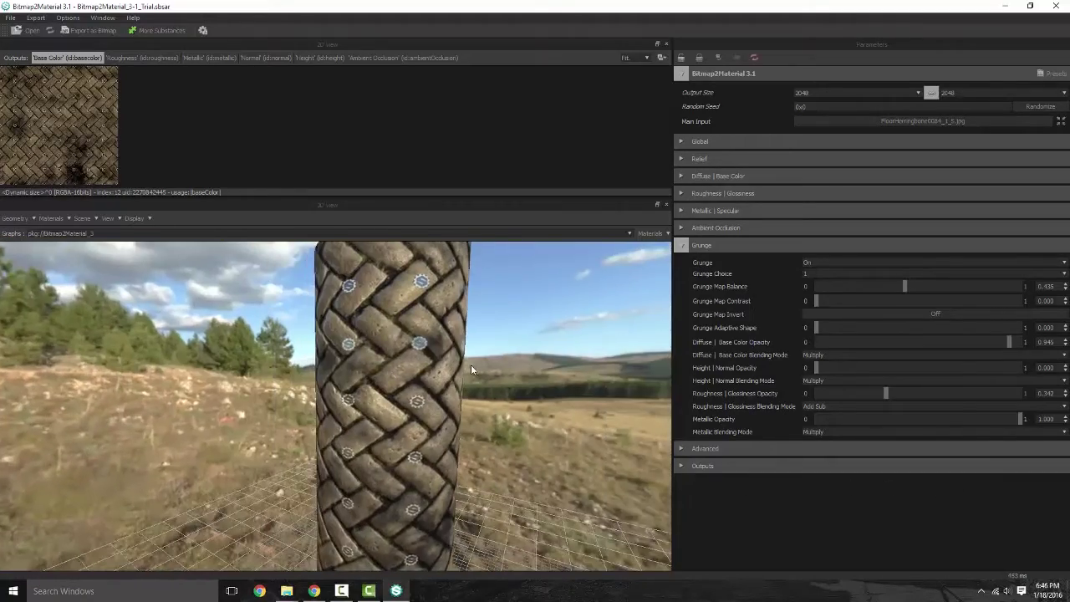
pyautogui.moveTo(1008, 343); pyautogui.dragTo(850, 346)
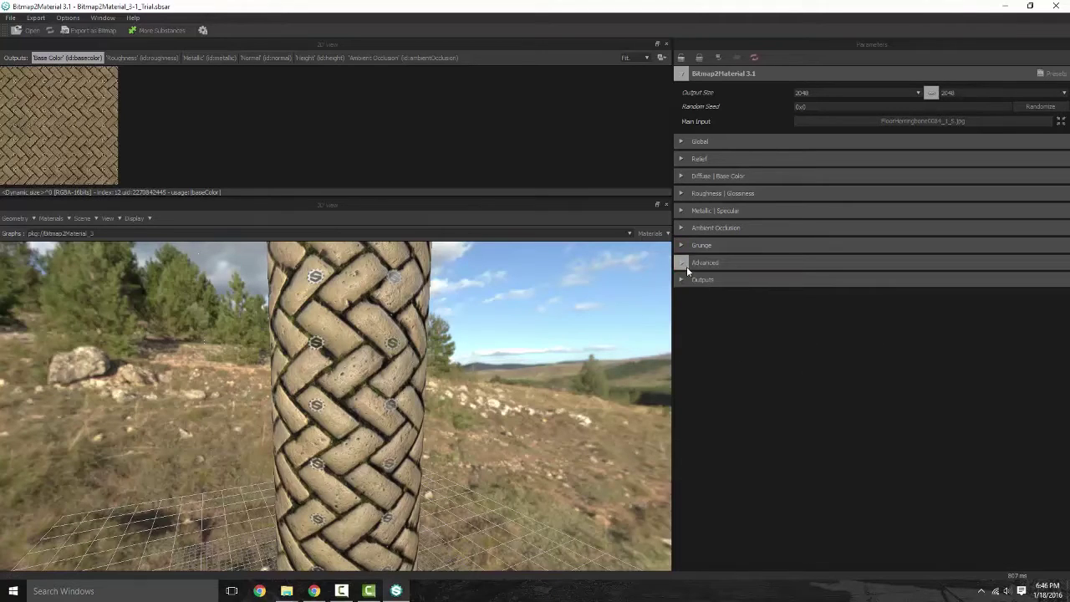
# Step: Review the Advanced parameters, including the Color Input Gamma options, and the list of maps in the Outputs group
pyautogui.click(684, 262)
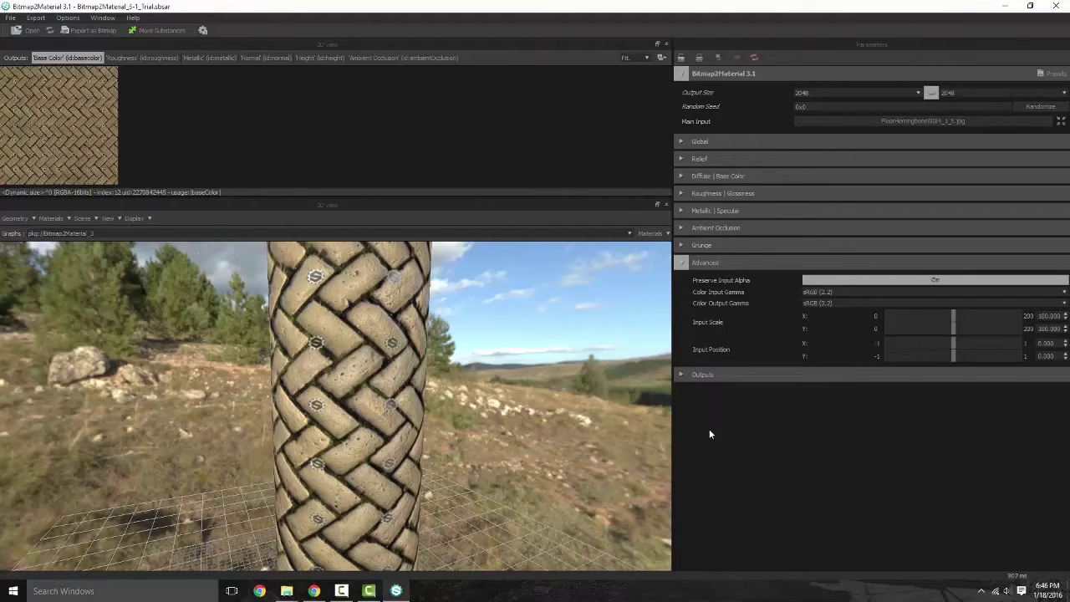
pyautogui.click(822, 294)
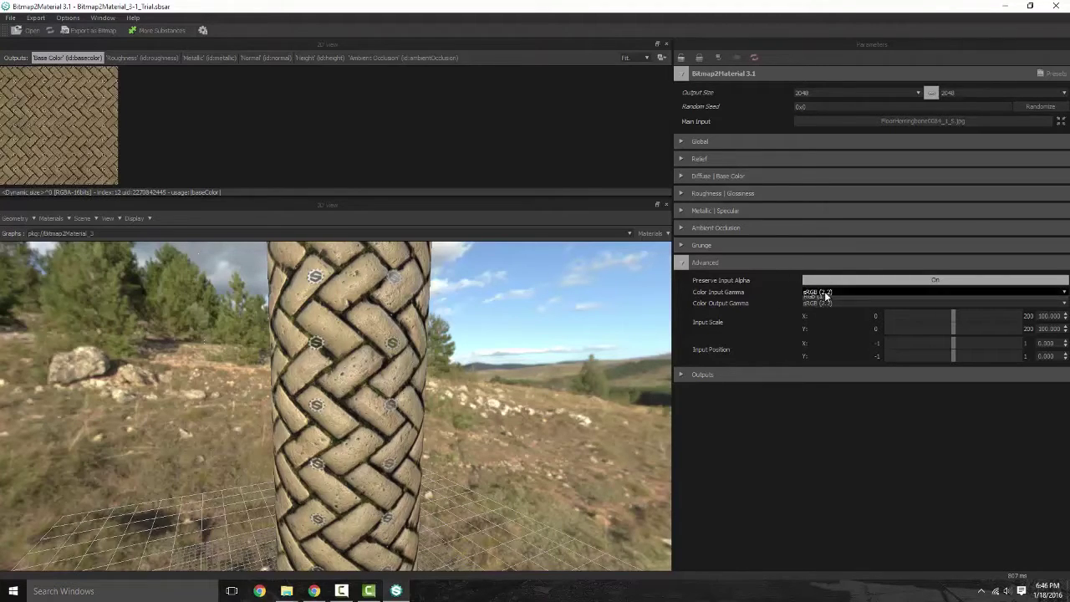
pyautogui.click(822, 310)
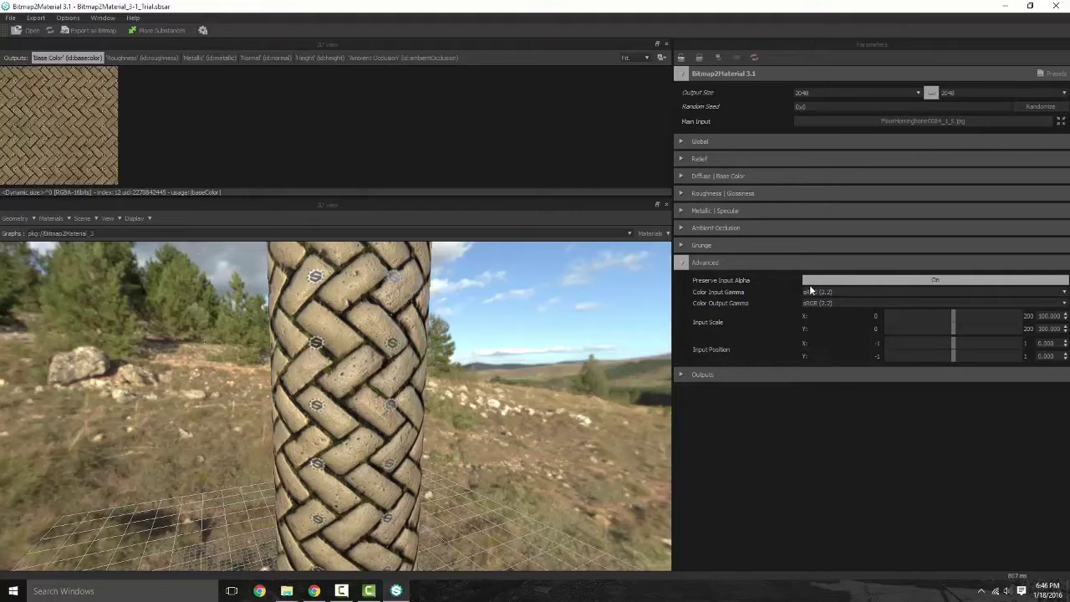
pyautogui.click(682, 375)
pyautogui.click(681, 262)
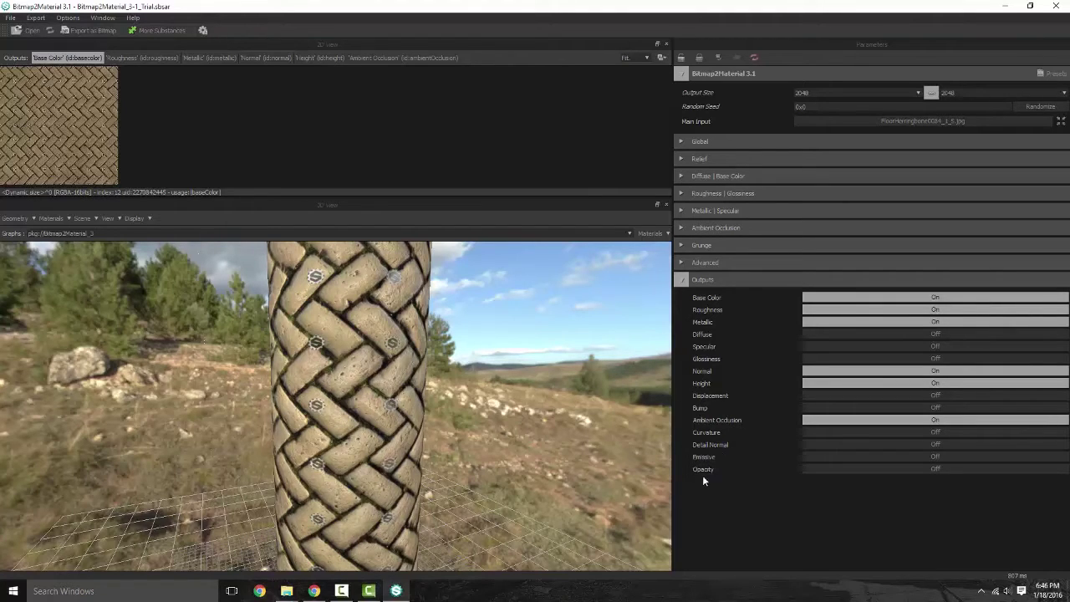
pyautogui.click(684, 281)
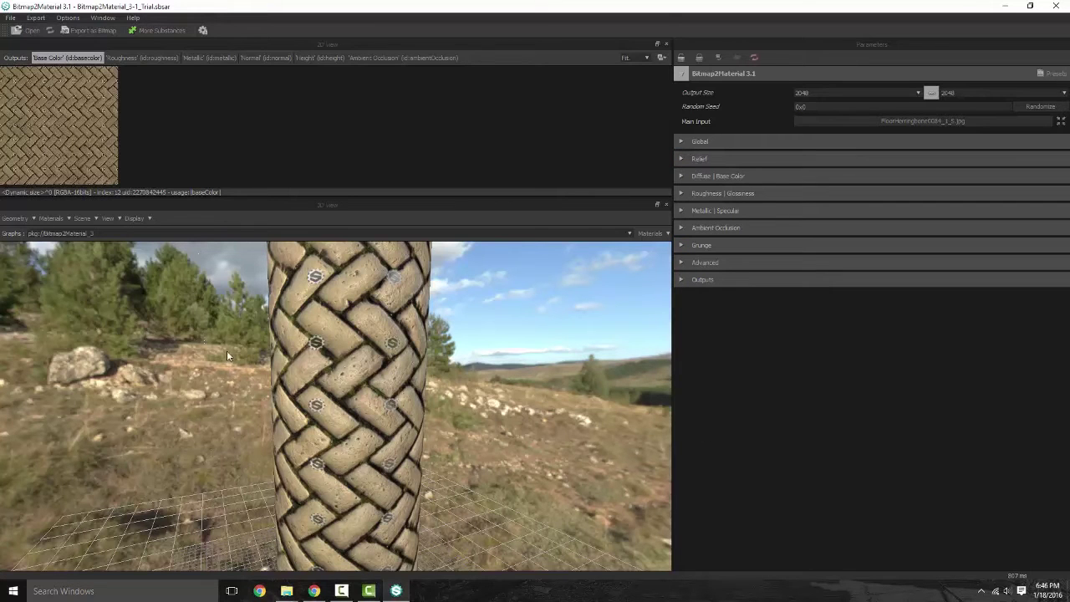
# Step: Open the 3D scene's settings and compare the cylinder with the environment background image hidden and shown
pyautogui.scroll(-6, 342, 383)
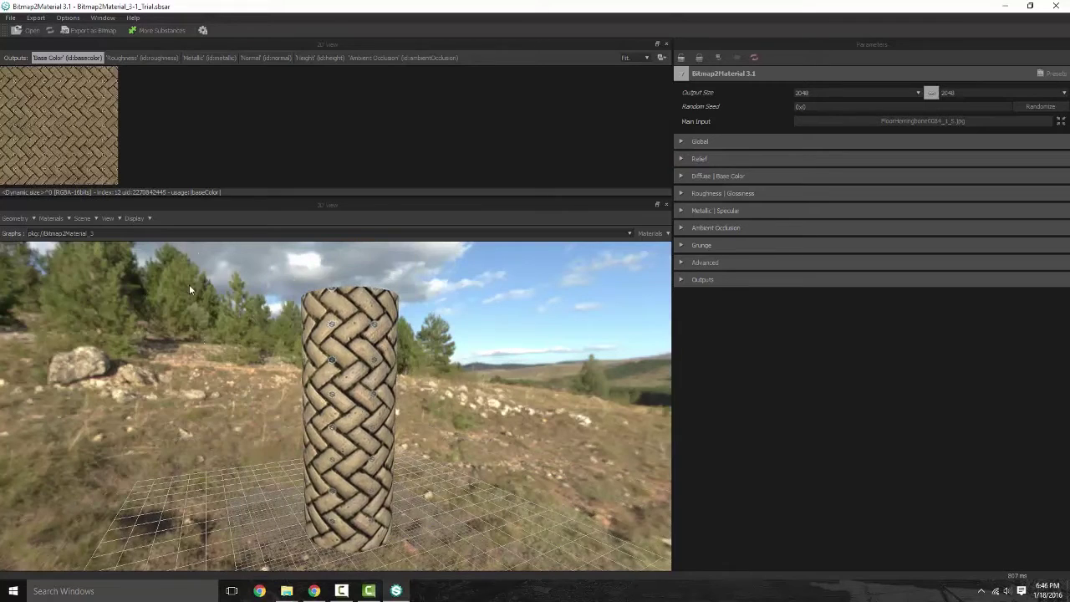
pyautogui.click(83, 218)
pyautogui.click(93, 233)
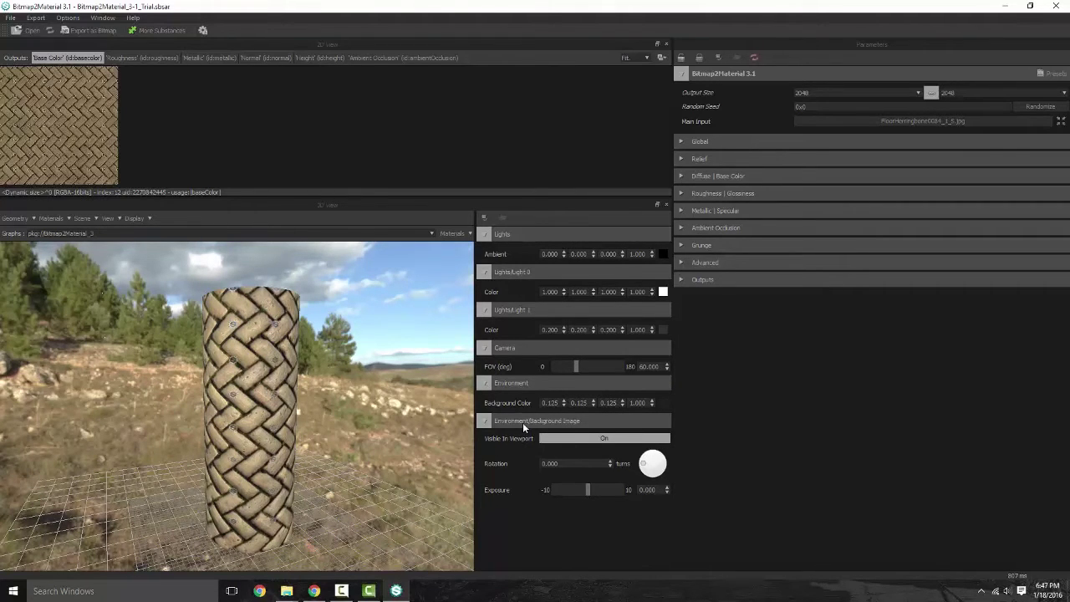
pyautogui.click(596, 440)
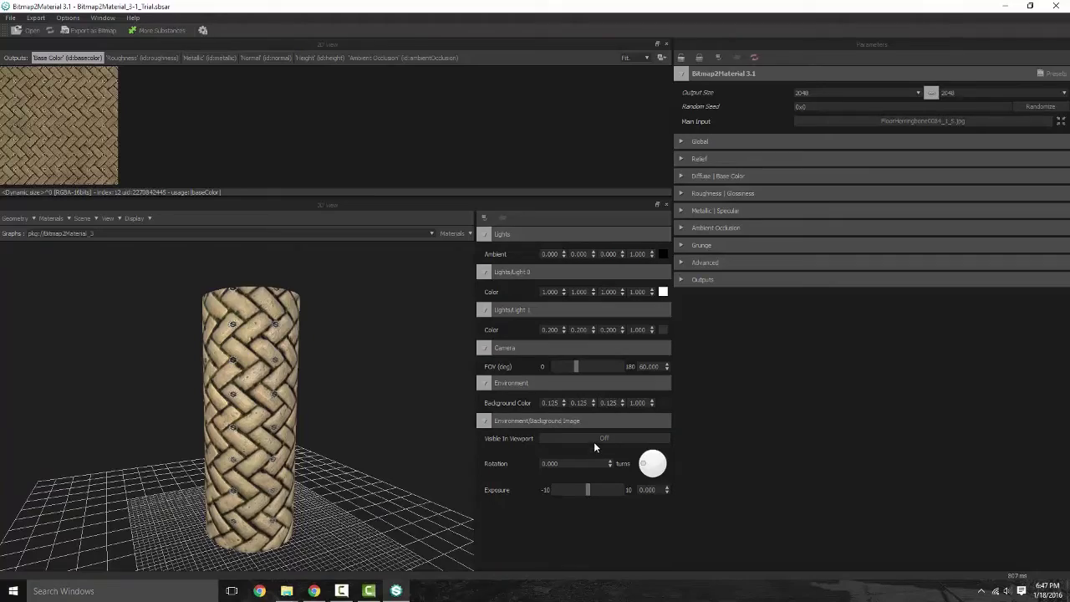
pyautogui.click(595, 445)
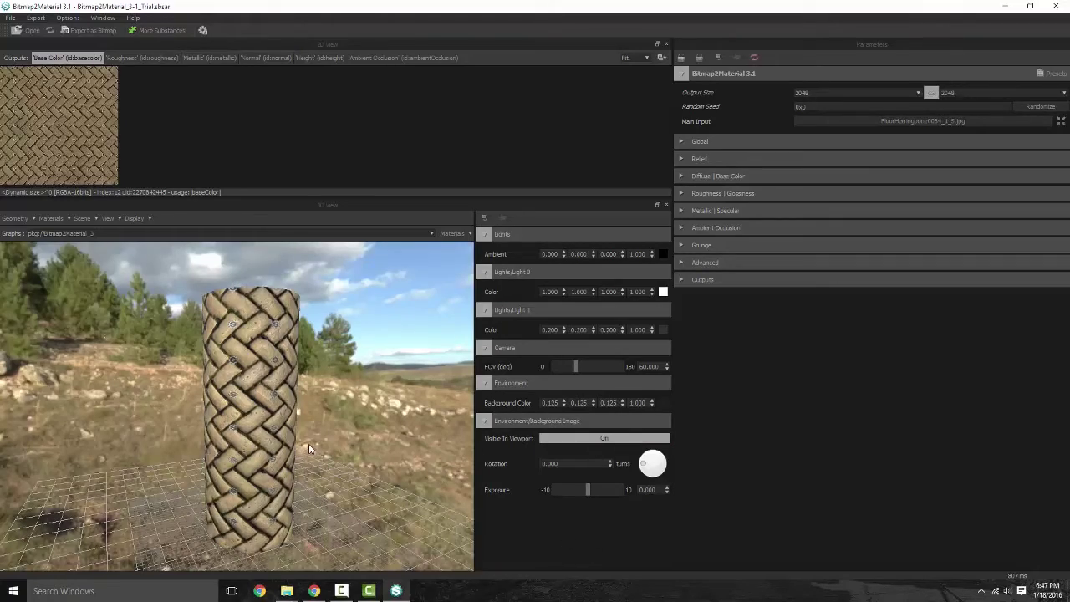
pyautogui.moveTo(309, 443); pyautogui.dragTo(308, 404, button='middle')
pyautogui.moveTo(309, 404); pyautogui.dragTo(351, 377)
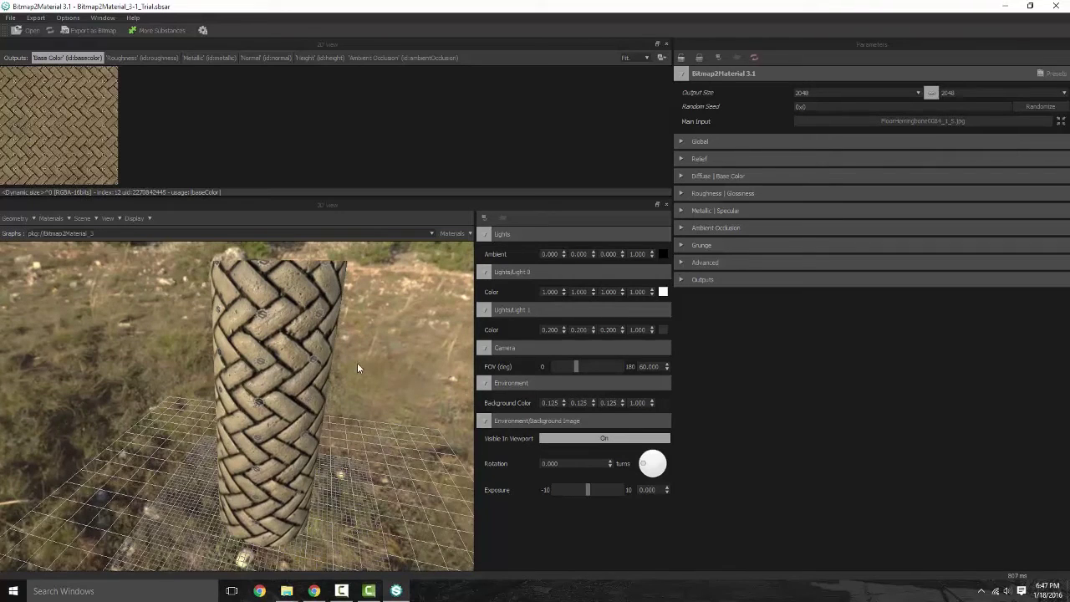
# Step: Replace the main input image with WoodStudded0044_1_S.jpg from the Textures folder and check it on the cylinder
pyautogui.click(942, 123)
pyautogui.click(497, 105)
pyautogui.click(440, 295)
pyautogui.moveTo(278, 393)
pyautogui.mouseDown()
pyautogui.moveTo(309, 399)
pyautogui.moveTo(284, 403)
pyautogui.mouseUp()
# Step: Load WoodPlanksBare0151_1_S.jpg from the Textures folder as the main input and inspect the planks on the cylinder
pyautogui.click(939, 121)
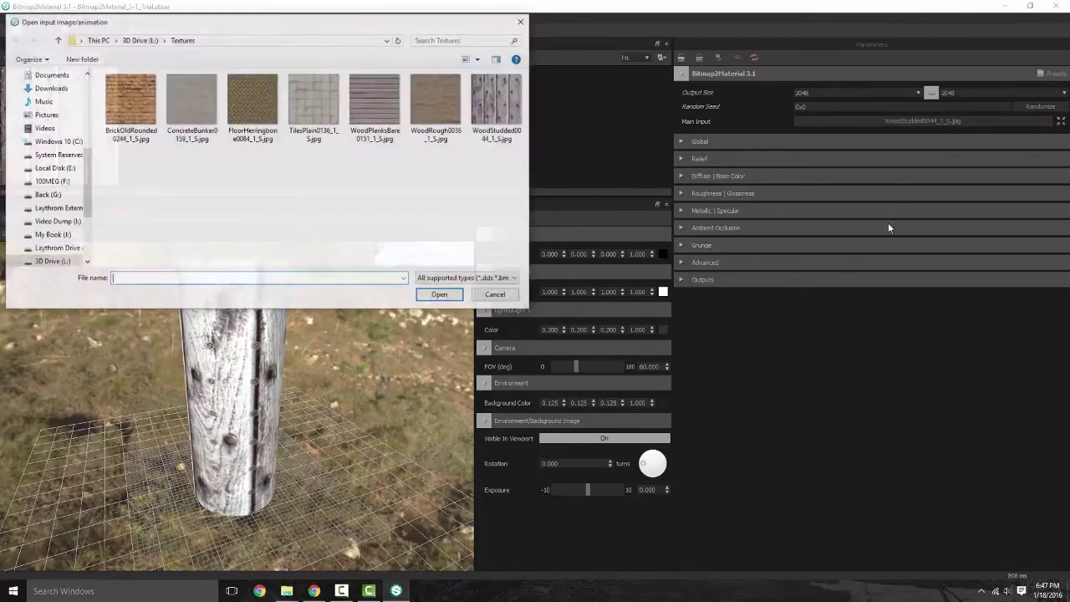
pyautogui.click(376, 104)
pyautogui.click(441, 295)
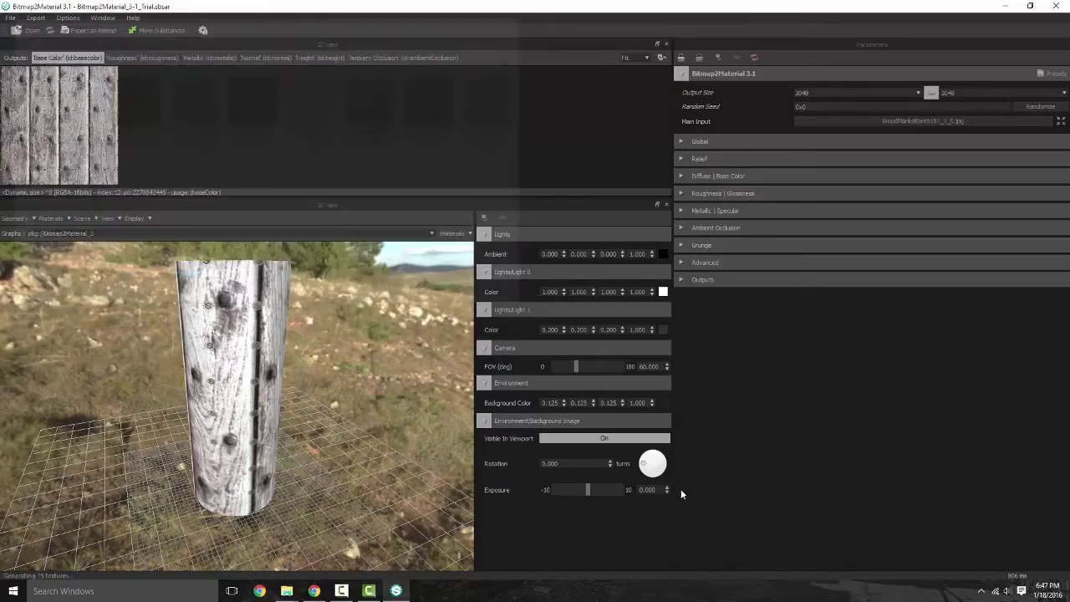
pyautogui.scroll(5, 401, 375)
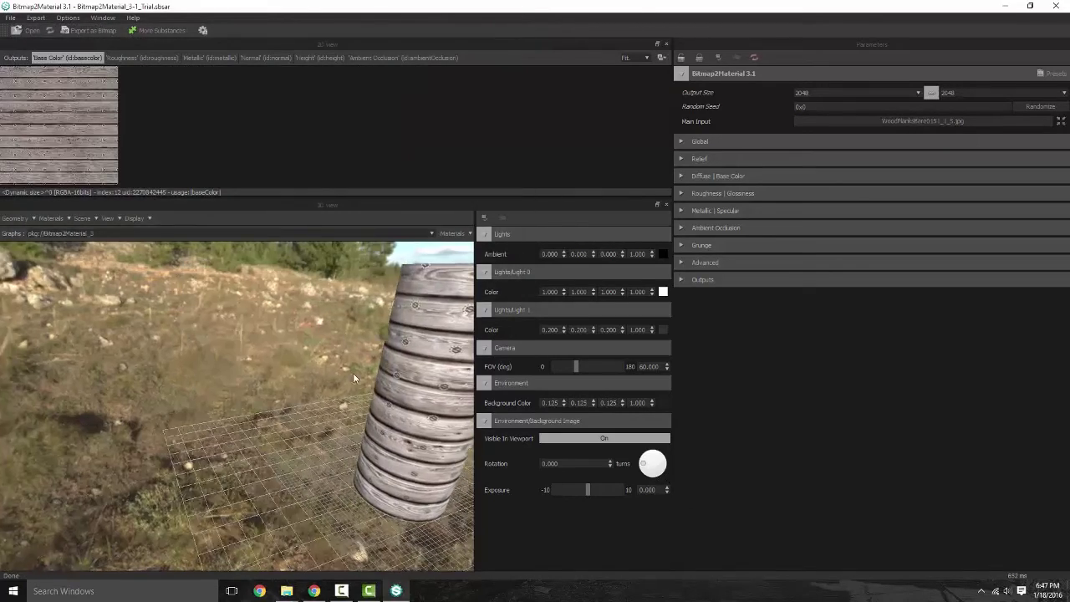
pyautogui.moveTo(402, 376); pyautogui.dragTo(335, 377)
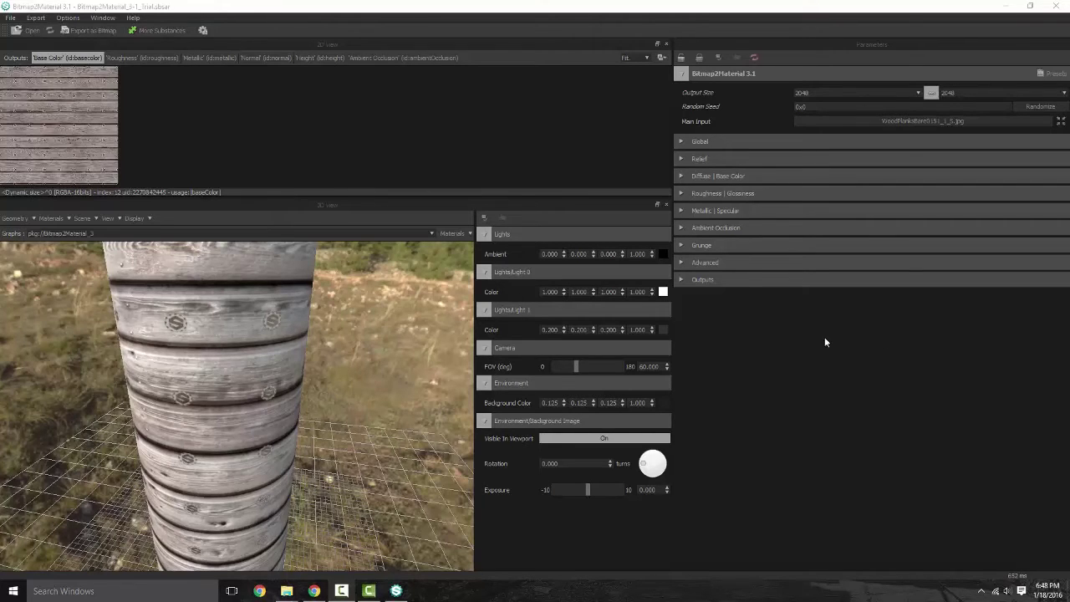
pyautogui.scroll(-5, 355, 346)
pyautogui.moveTo(368, 374); pyautogui.dragTo(329, 374)
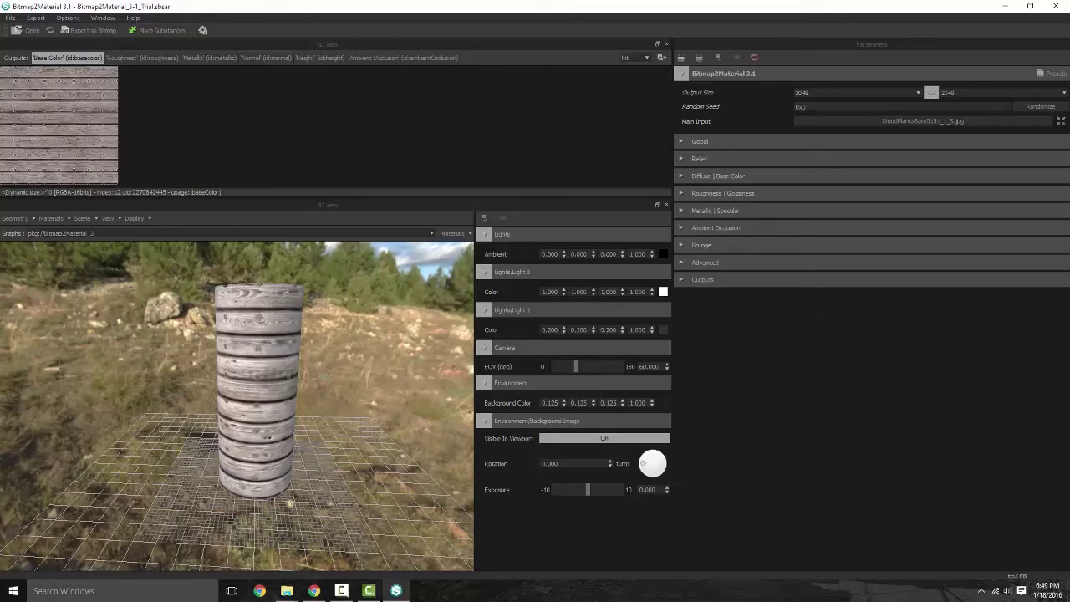
pyautogui.press('F10')
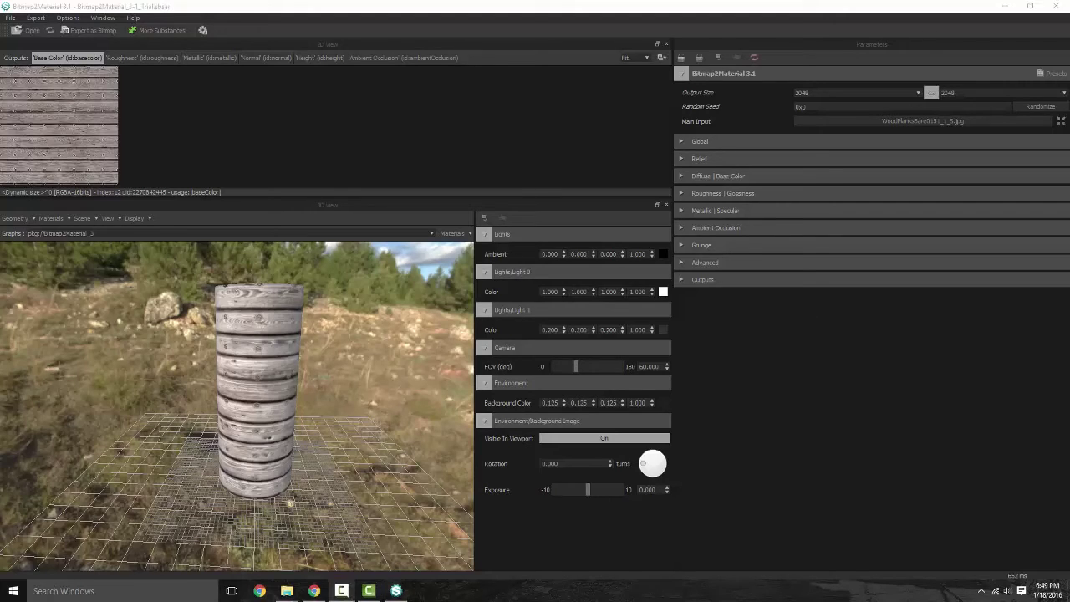